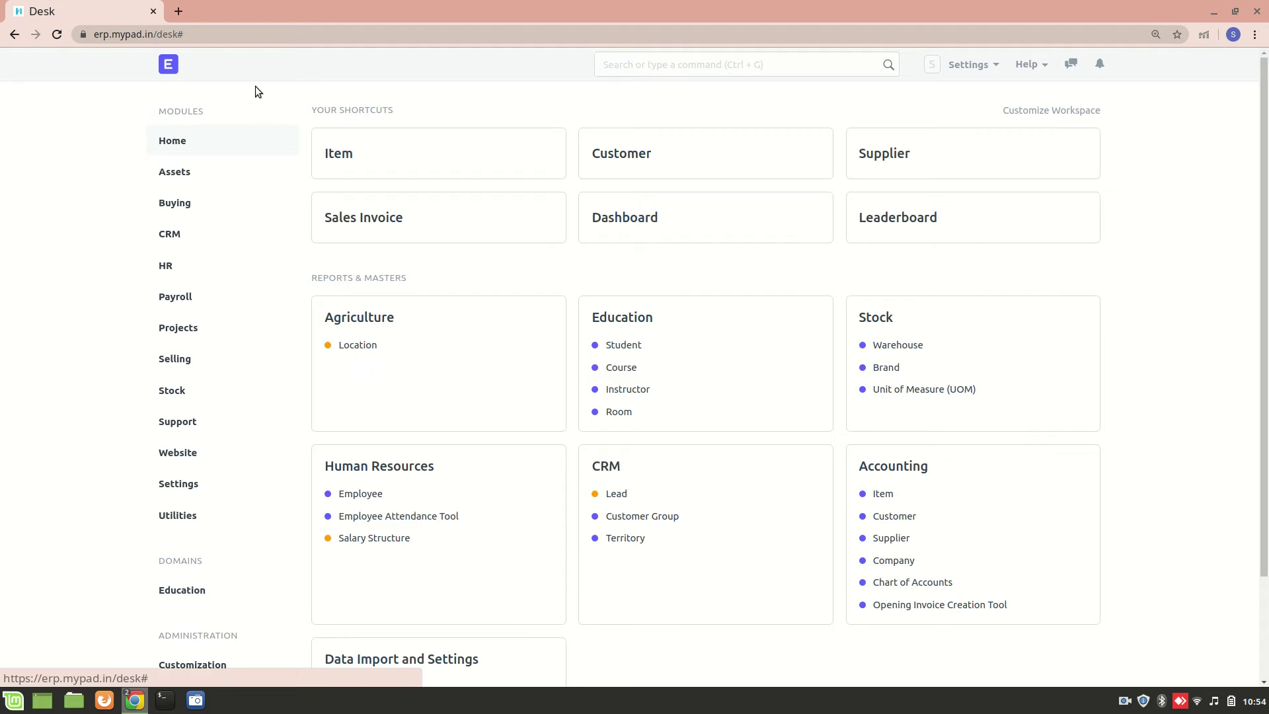
# Open the Company list by searching 'company' in the awesome bar.
pyautogui.click(624, 64)
pyautogui.write('com')
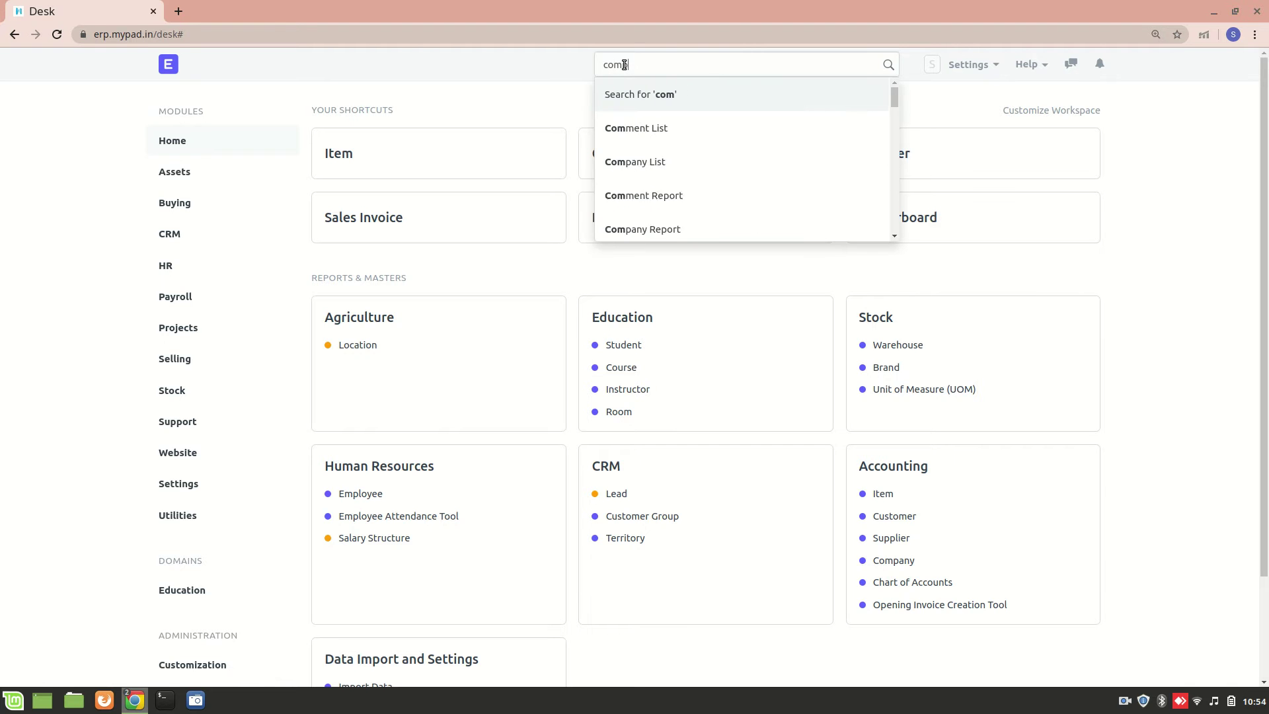
pyautogui.write('pany')
pyautogui.click(655, 120)
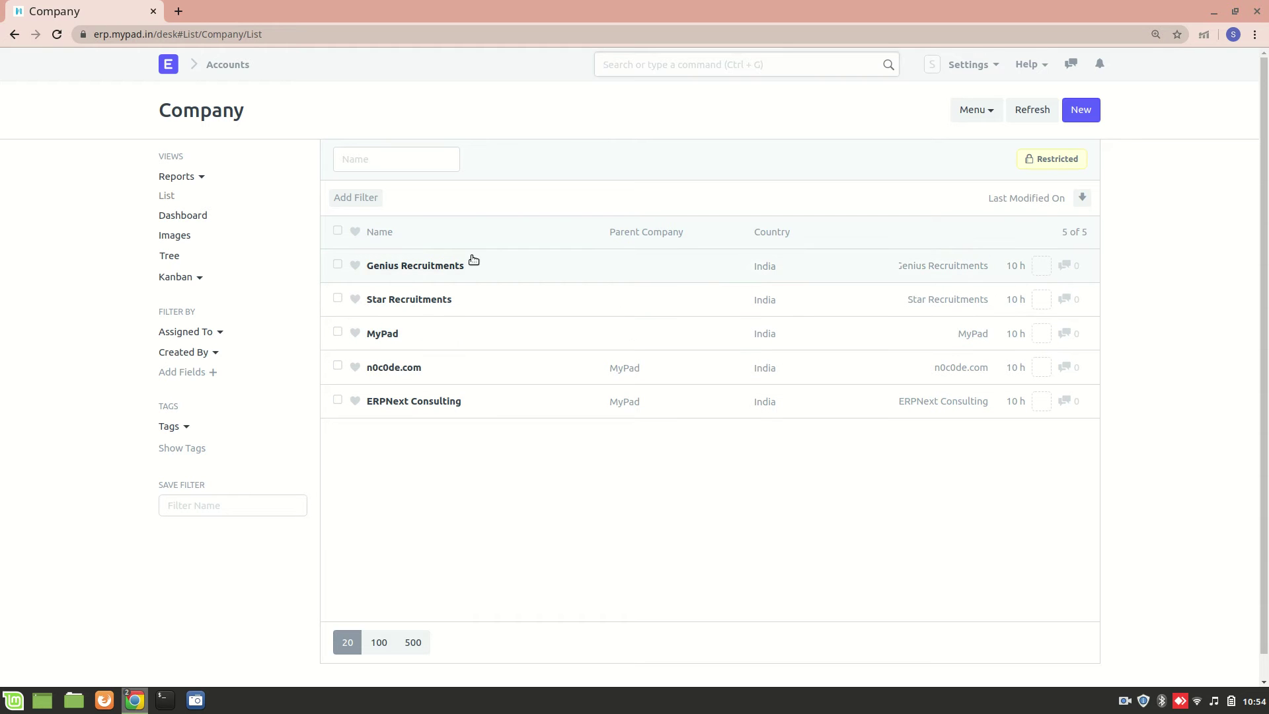
# Check the User list, then go back to the Company list.
pyautogui.click(767, 71)
pyautogui.write('user')
pyautogui.click(771, 166)
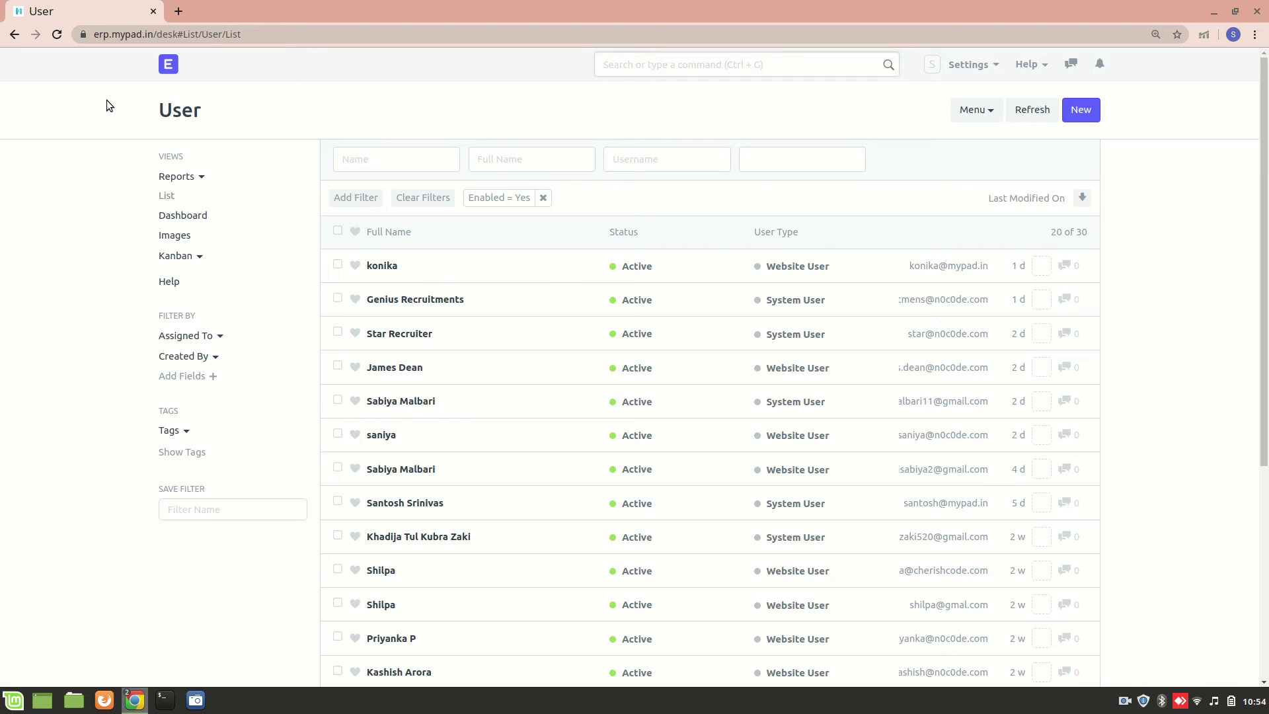
pyautogui.click(14, 35)
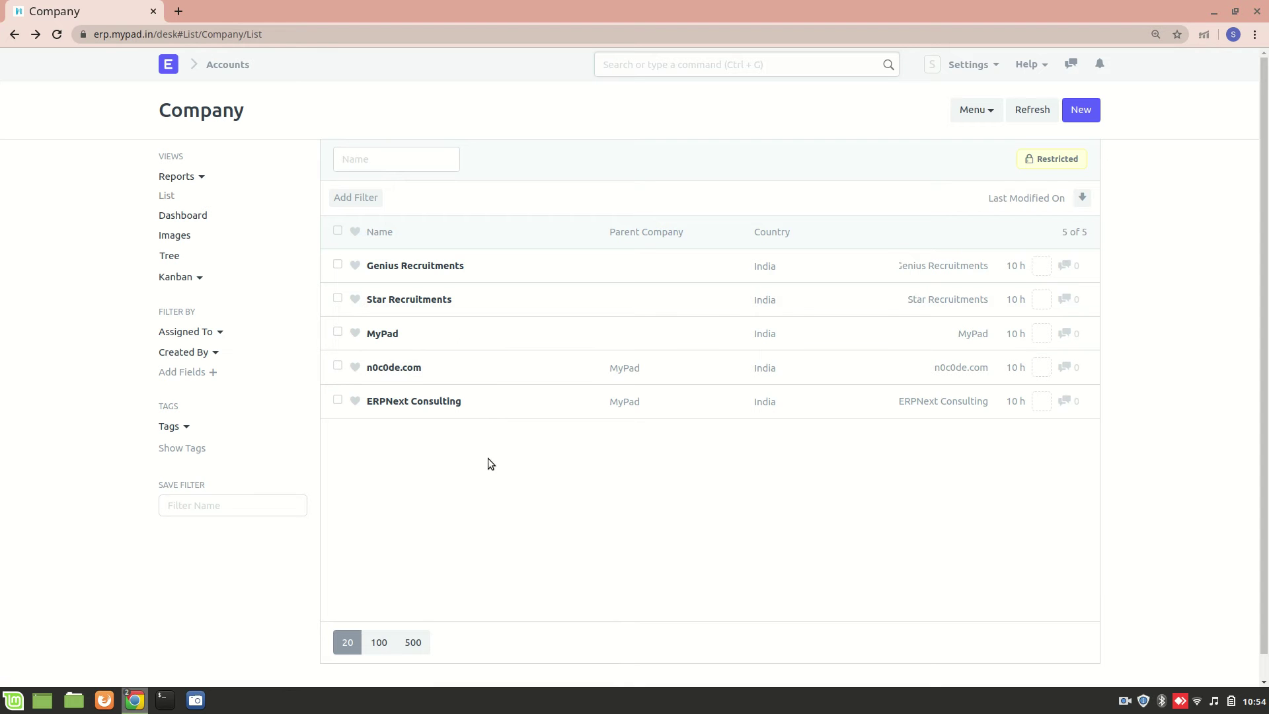
# Switch to the Star Recruiter session, confirm it on My Profile, and return to the Desk.
pyautogui.hotkey('alt', 'Tab')
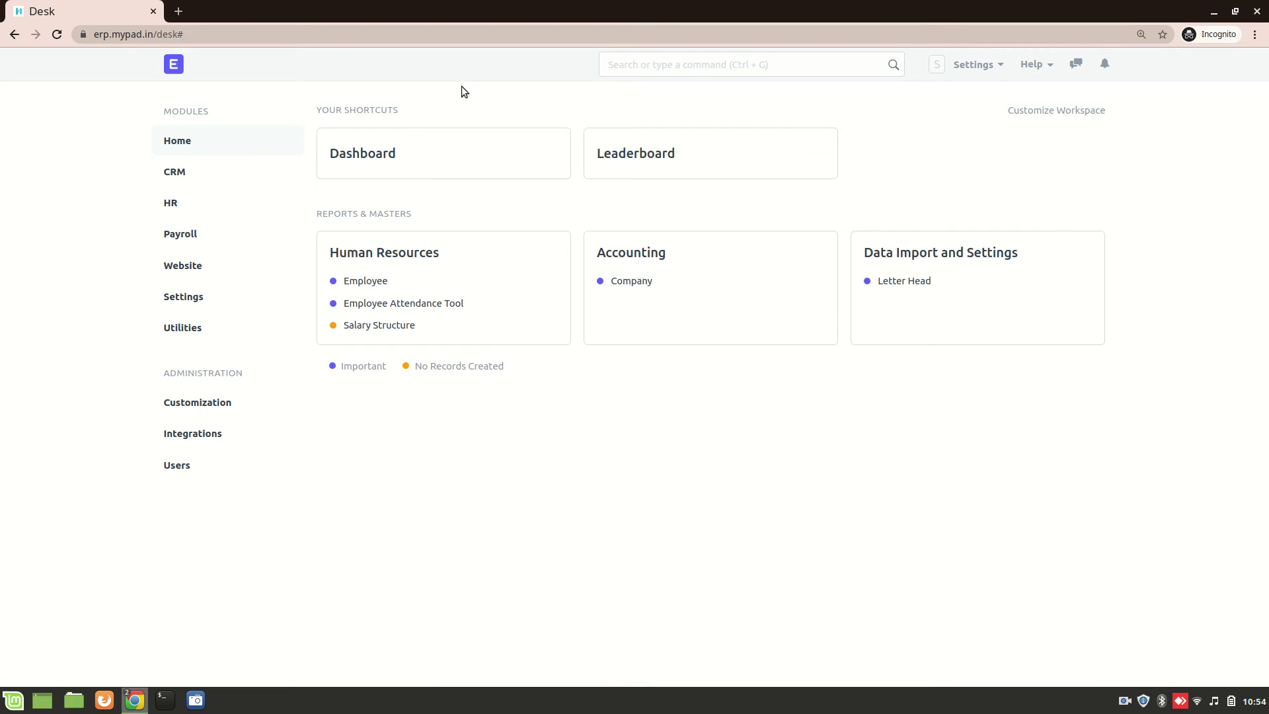
pyautogui.click(972, 78)
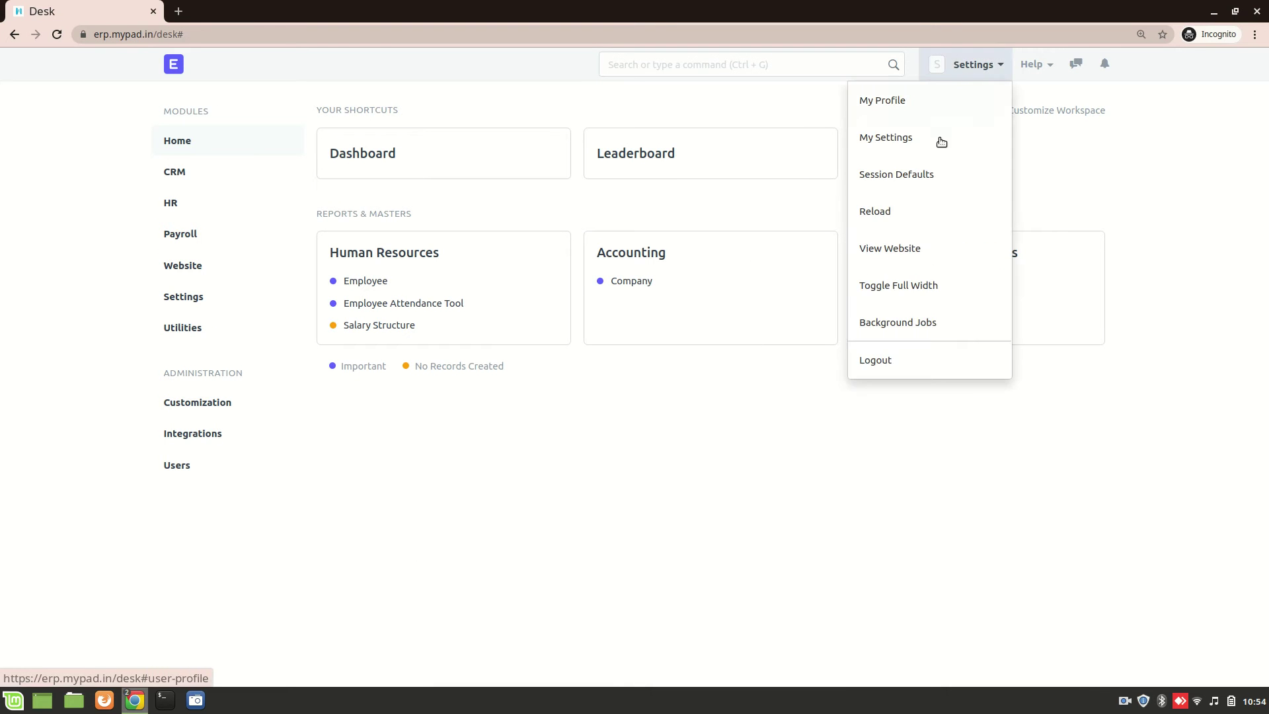
pyautogui.click(918, 103)
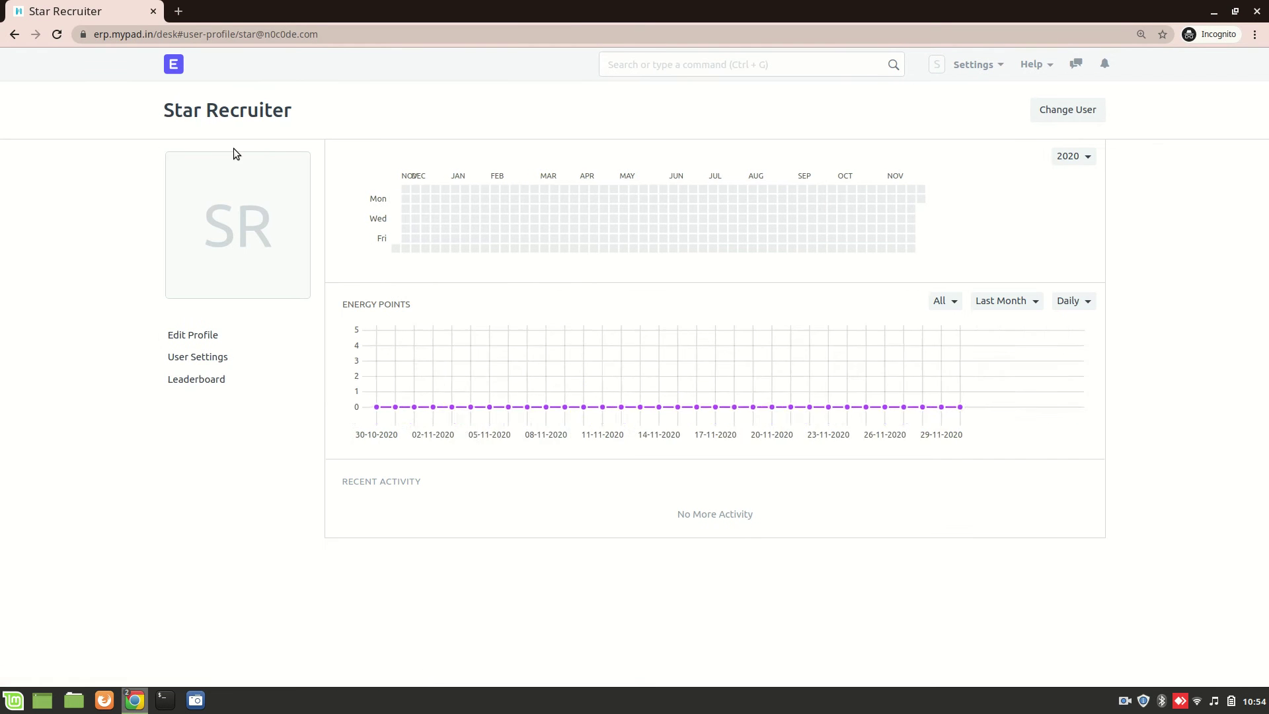
pyautogui.click(173, 67)
# Search 'compa' from the Desk, view and close the search help, then start a fresh search.
pyautogui.click(762, 73)
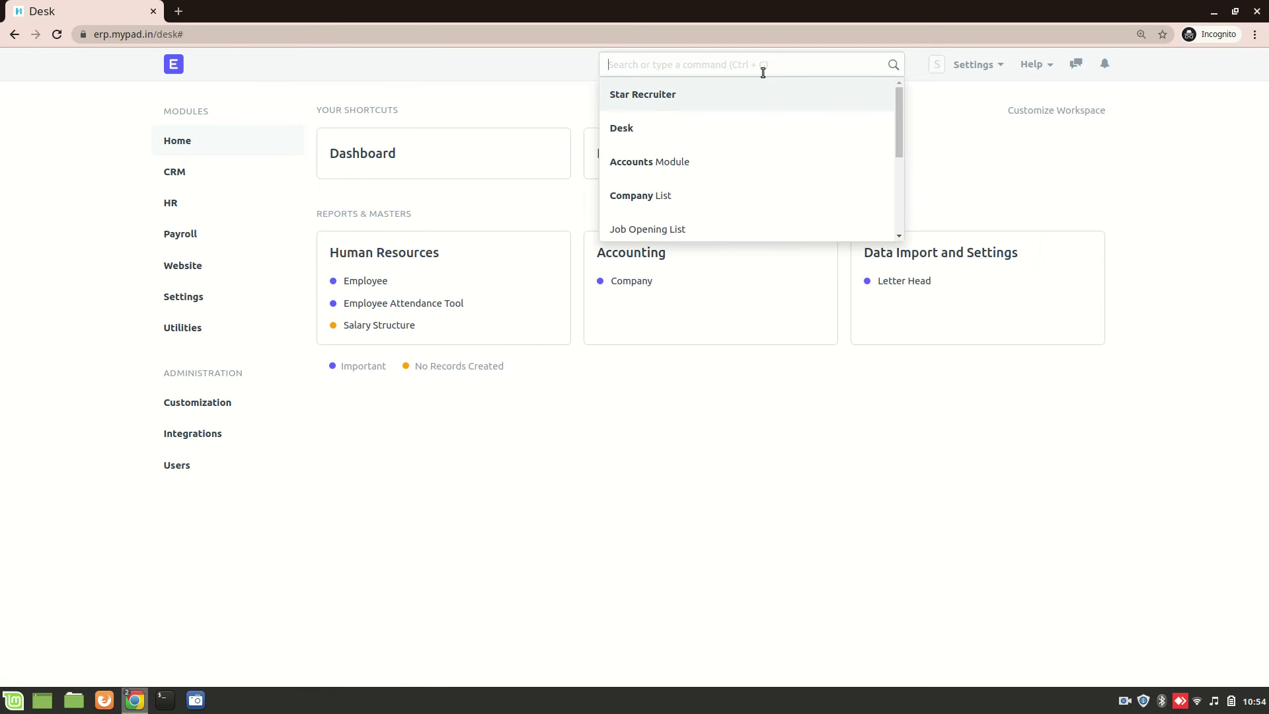
pyautogui.write('compa')
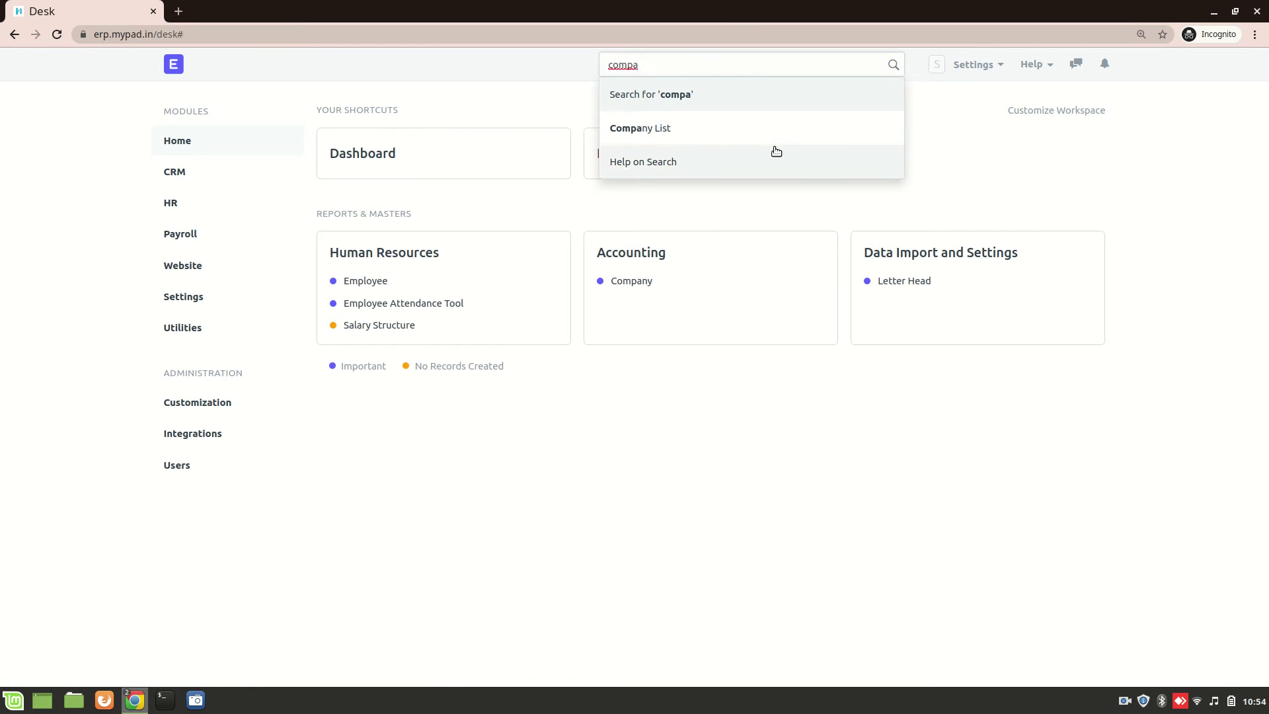
pyautogui.click(772, 157)
pyautogui.click(776, 99)
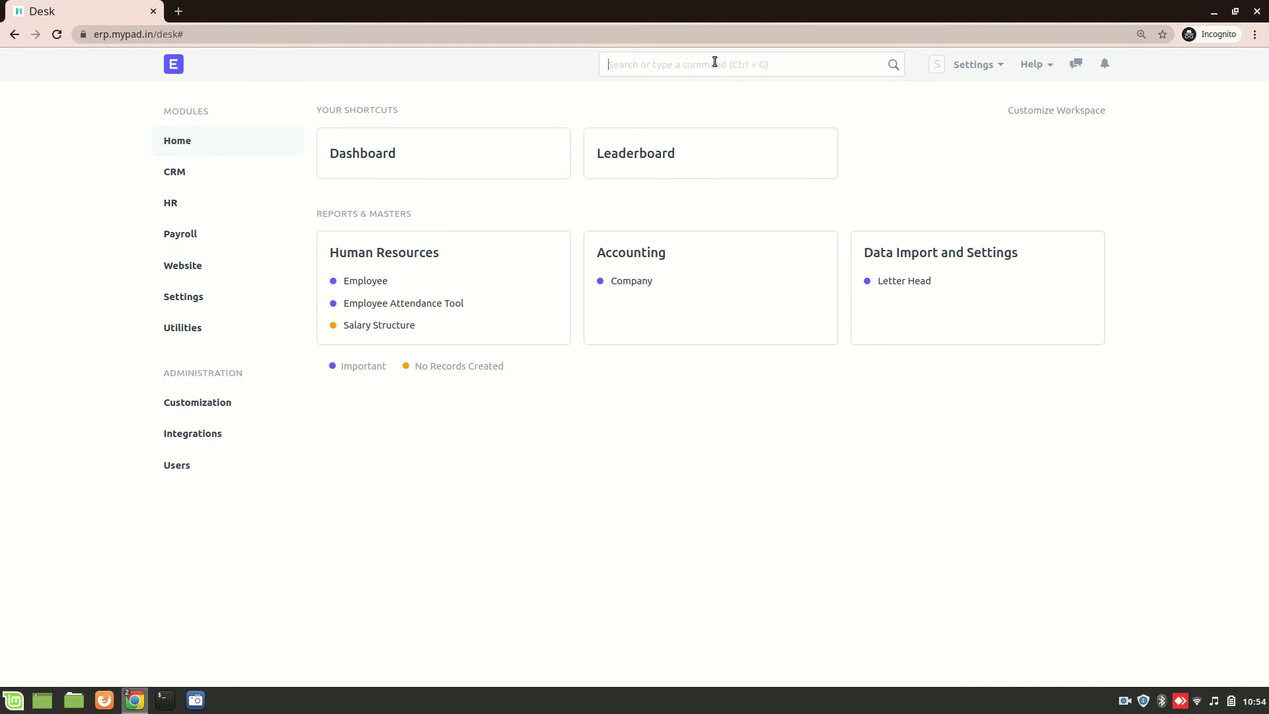
pyautogui.click(713, 61)
# Open the Company list, then the Employee list, through the search bar.
pyautogui.write('comp')
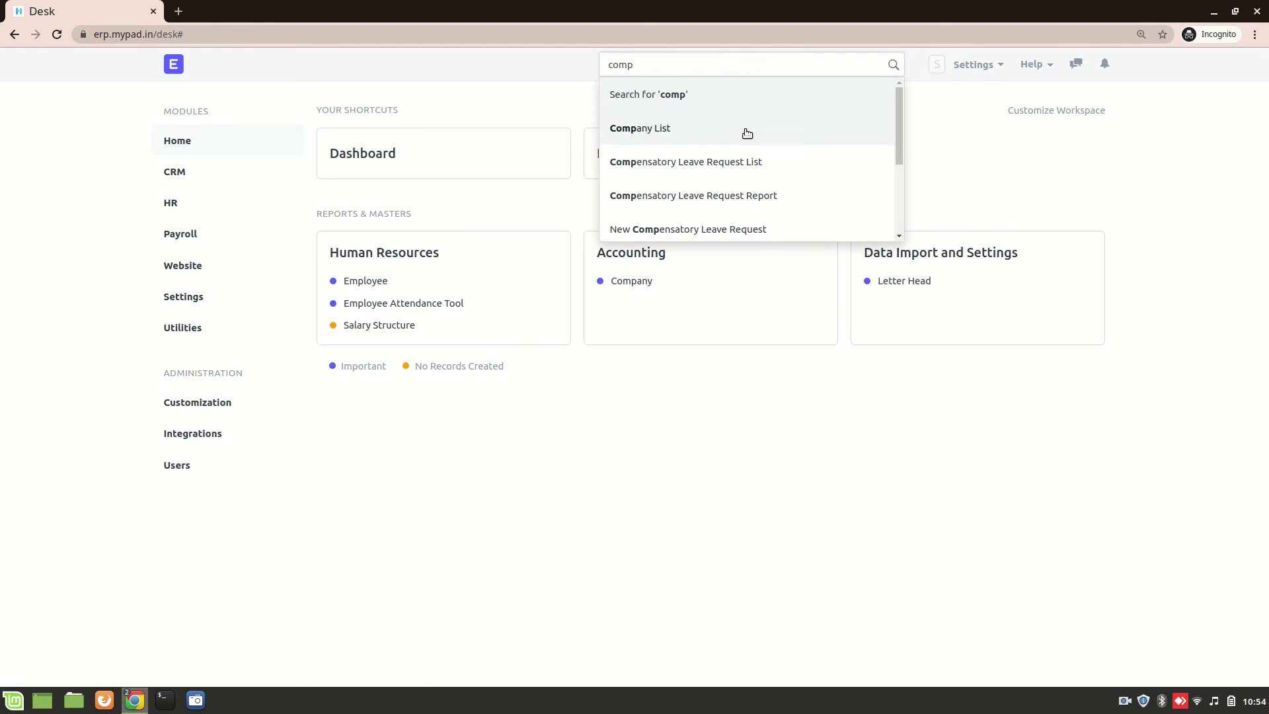
pyautogui.click(744, 129)
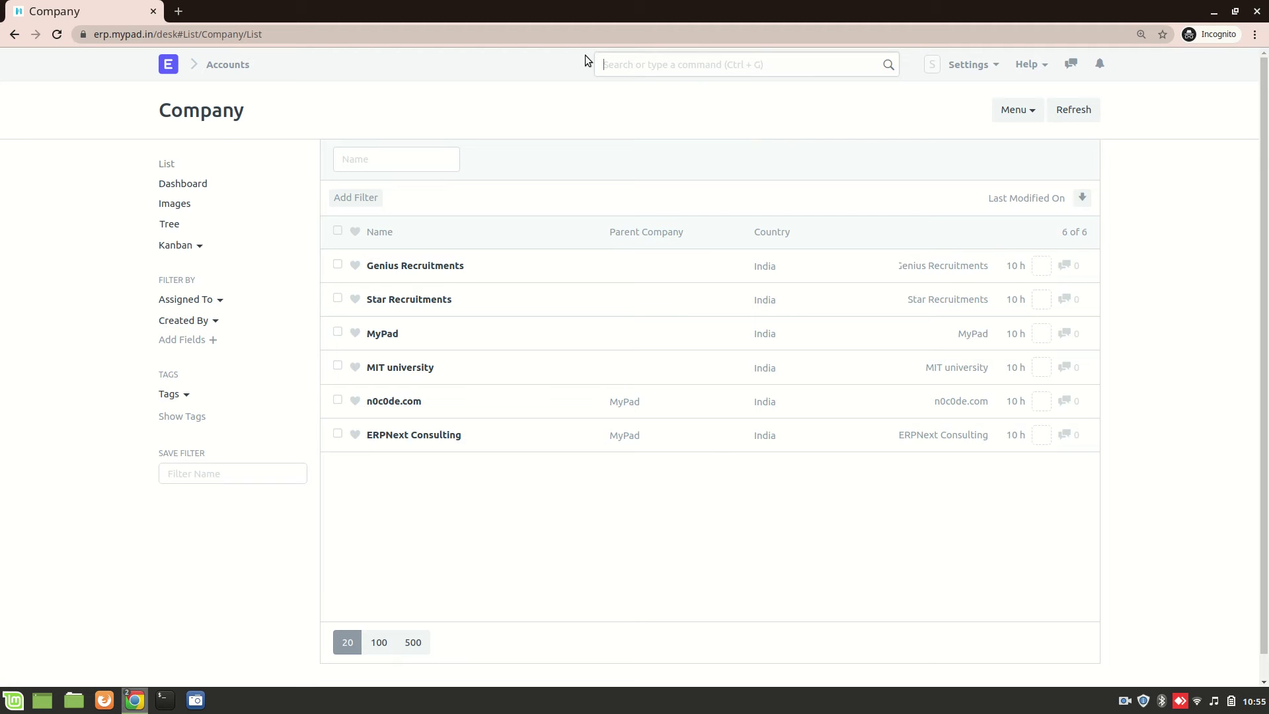
pyautogui.write('emplo')
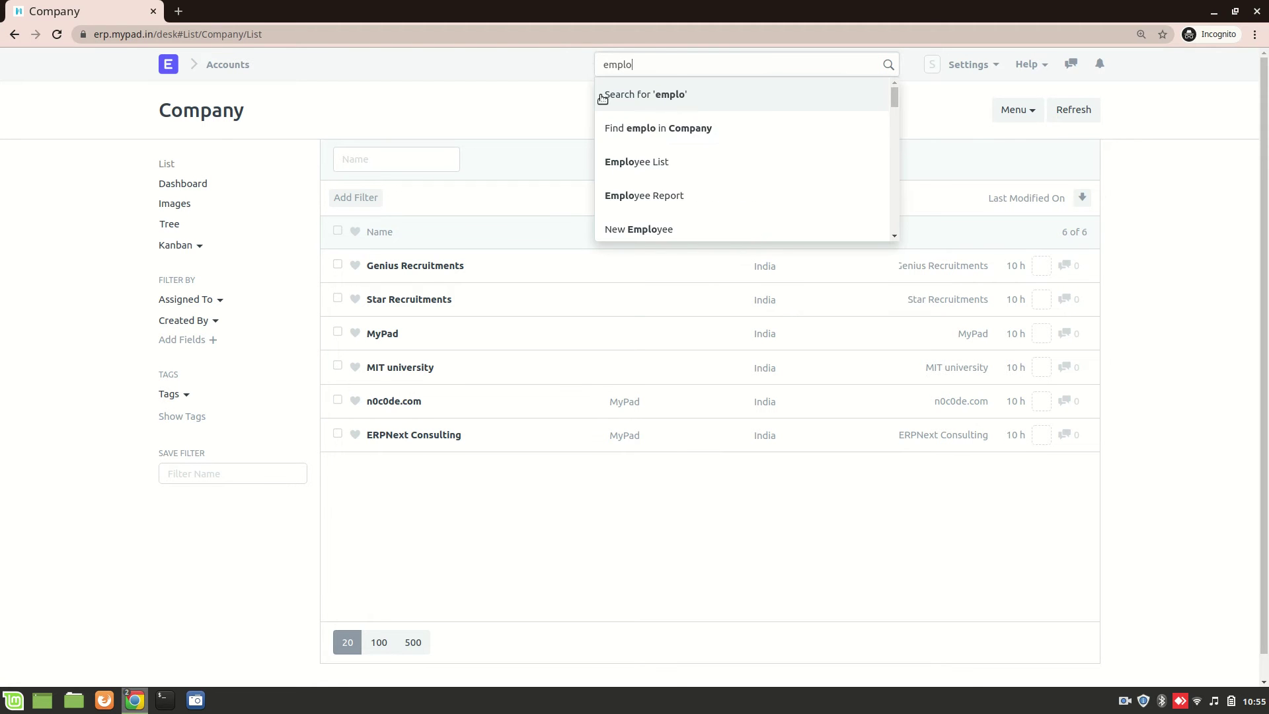
pyautogui.click(626, 152)
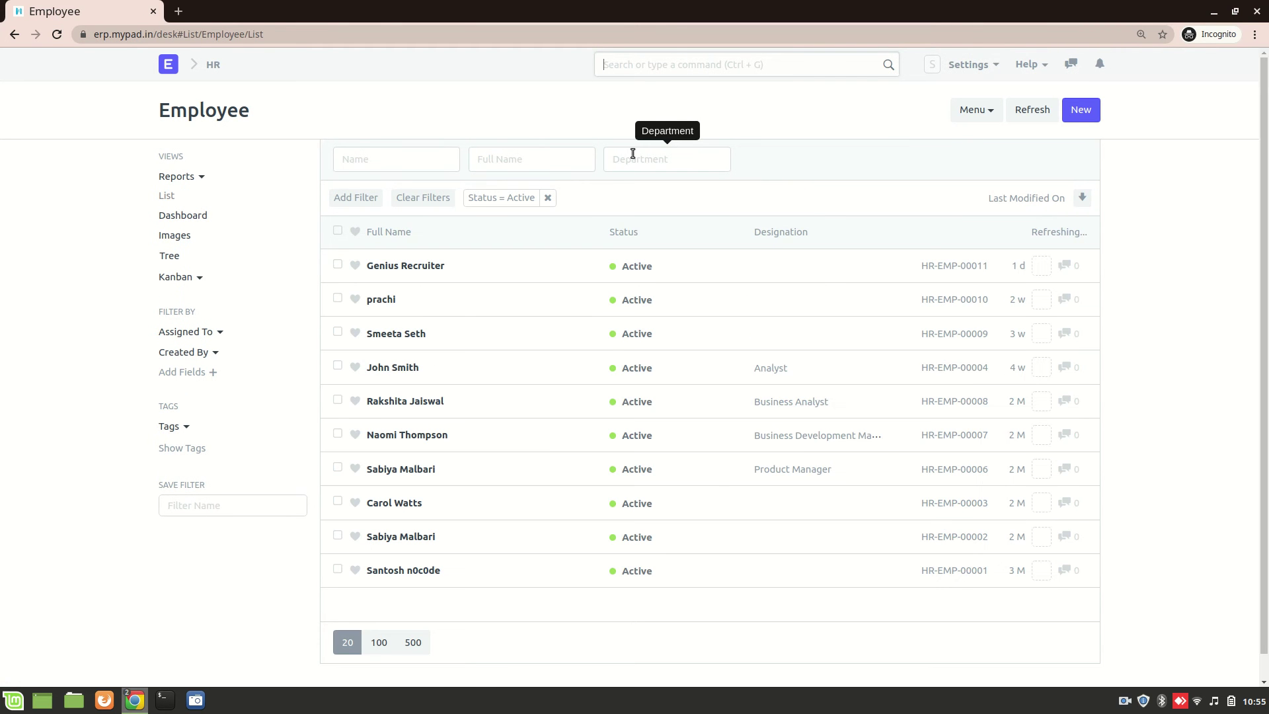
# View the User list without the Enabled filter, then go back to the six-company Company list.
pyautogui.click(672, 56)
pyautogui.write('user')
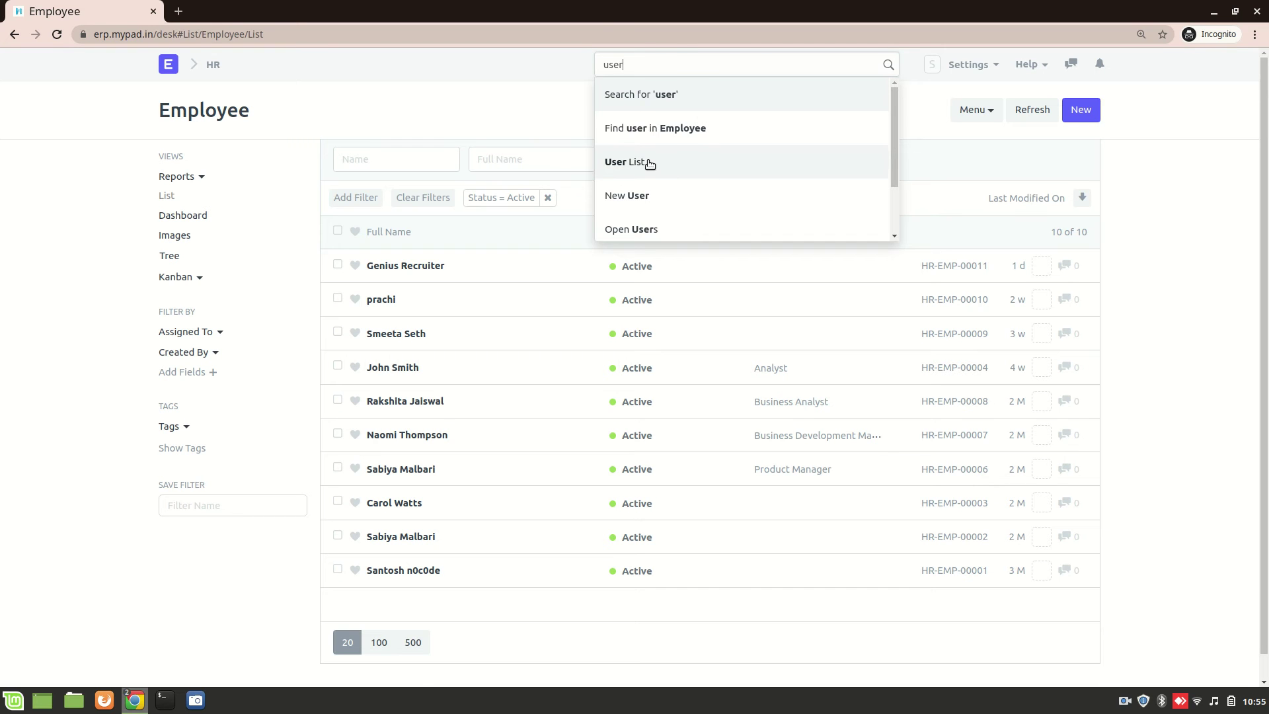
pyautogui.click(646, 164)
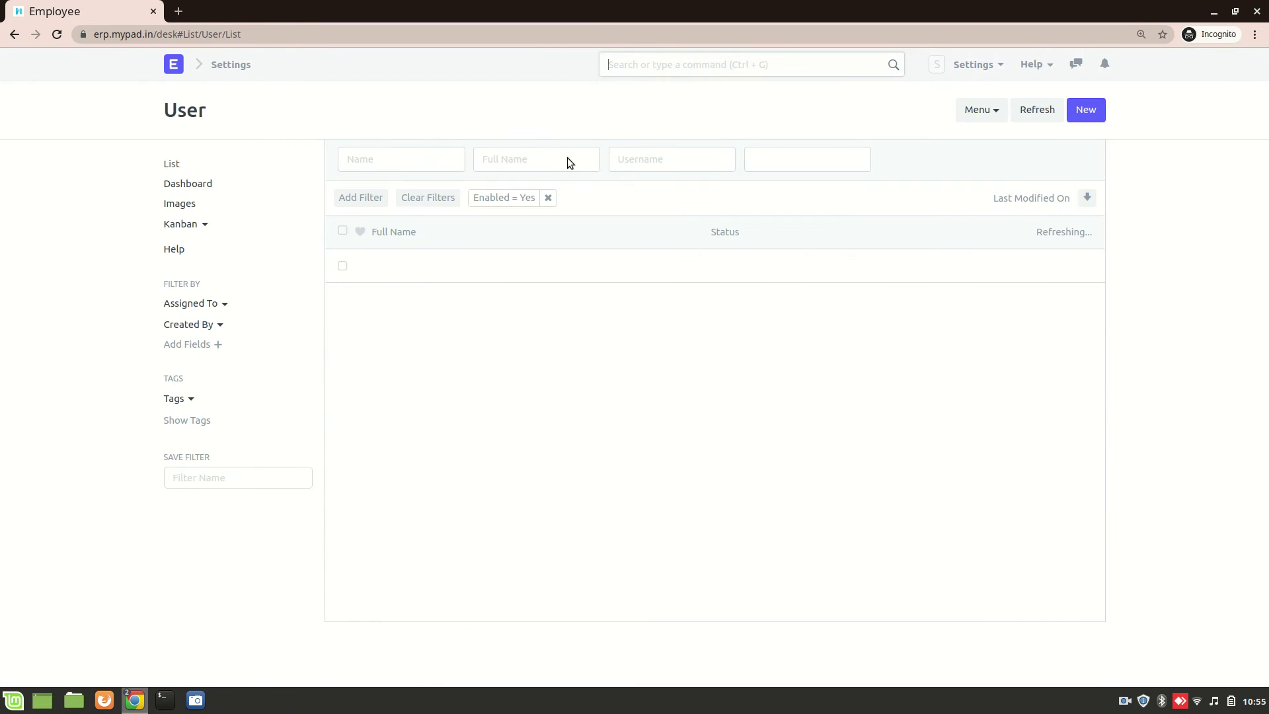
pyautogui.click(545, 194)
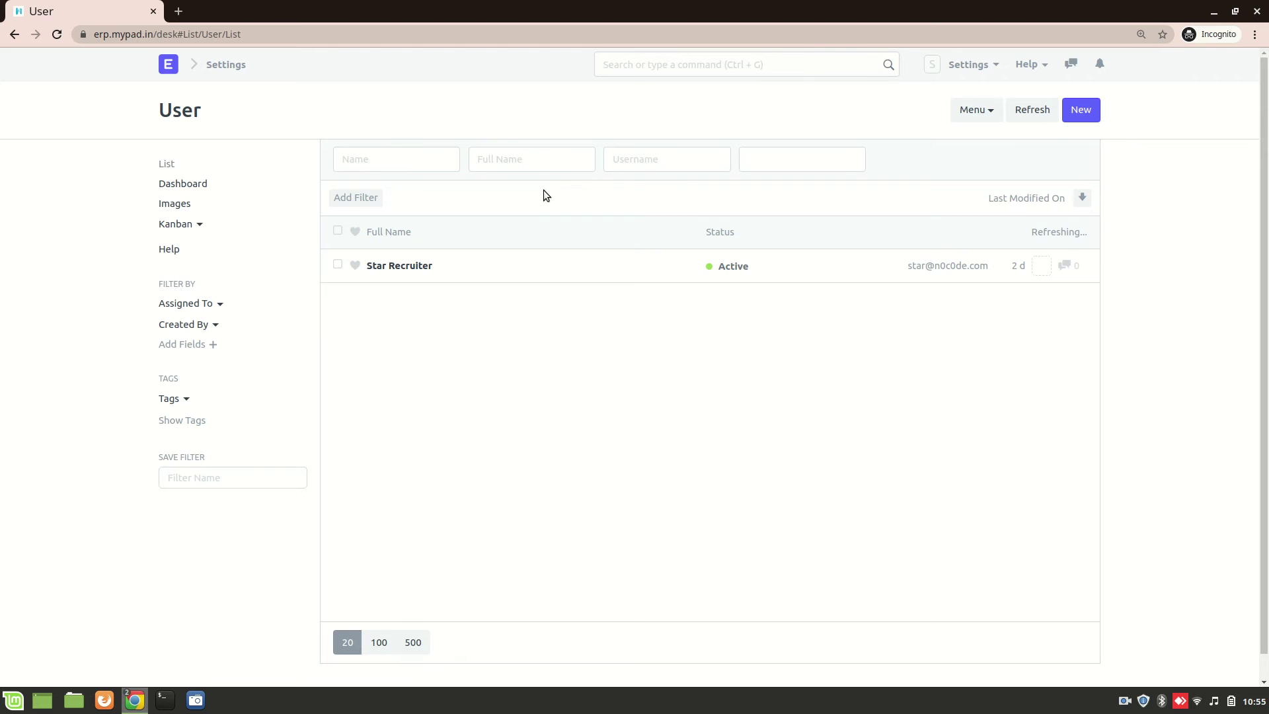
pyautogui.click(15, 34)
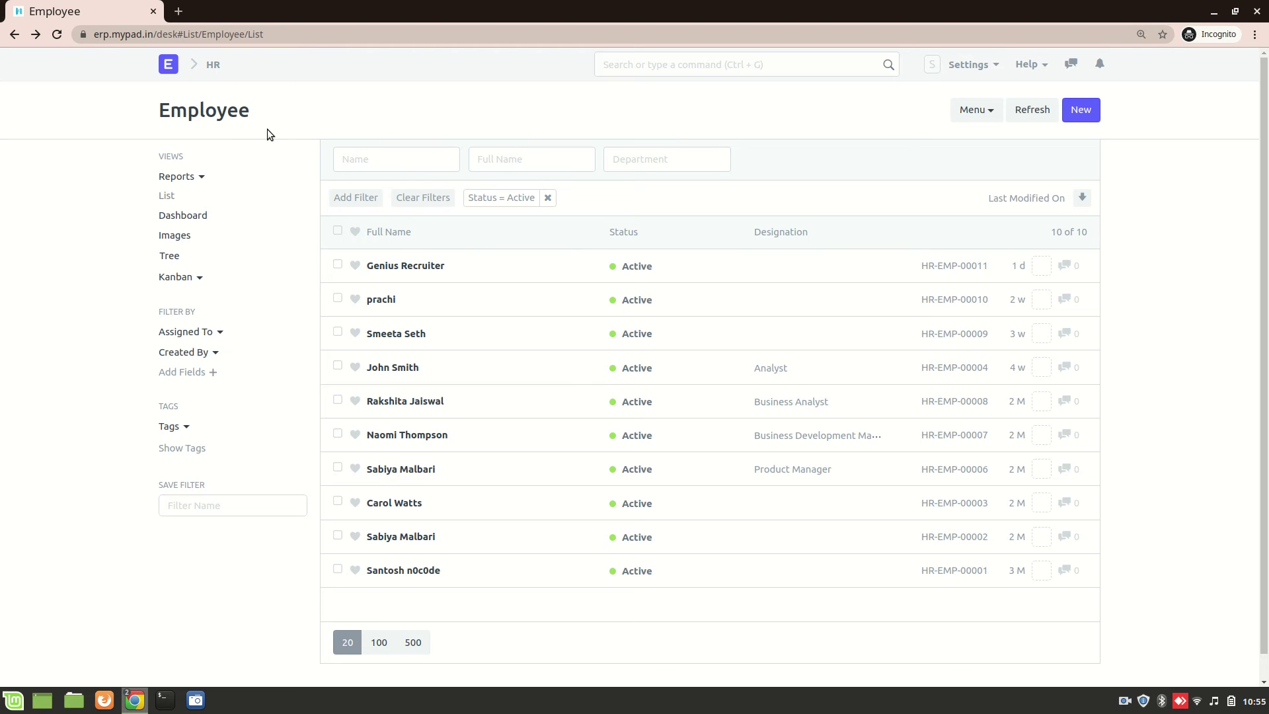
pyautogui.click(15, 34)
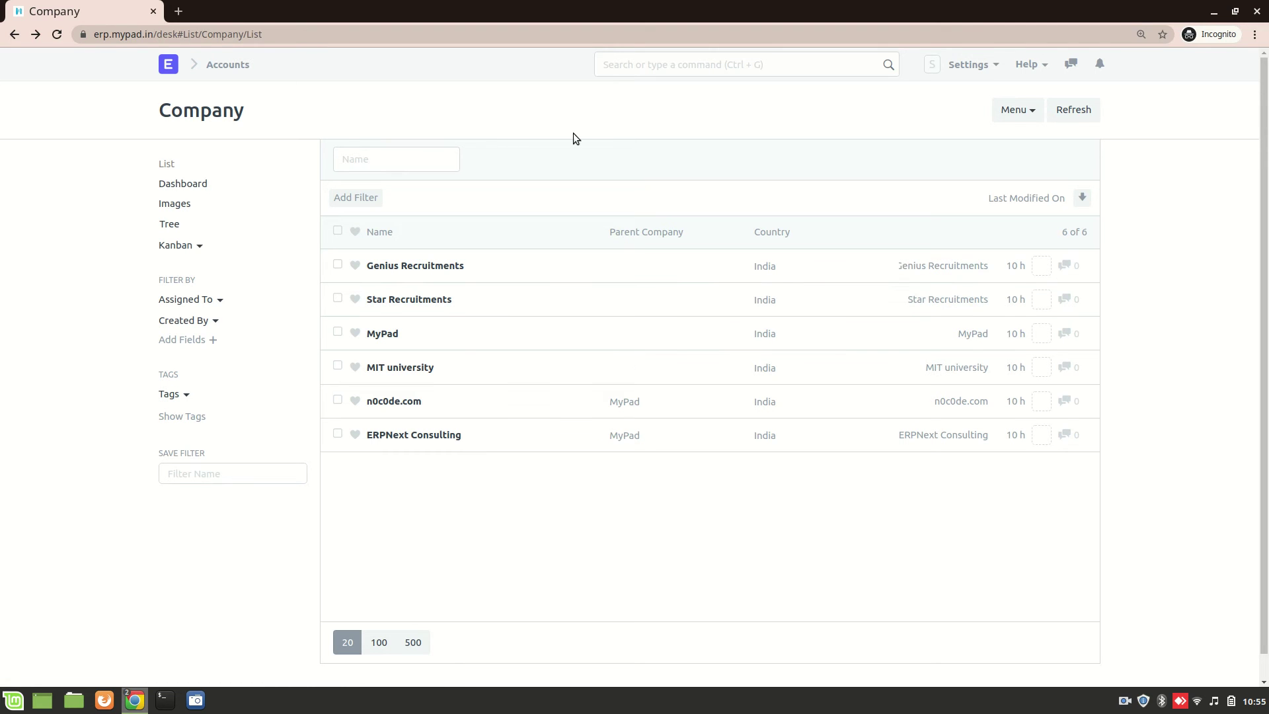
# Open Star Recruiter's record from the User list and expand its More Information section.
pyautogui.click(688, 66)
pyautogui.write('user')
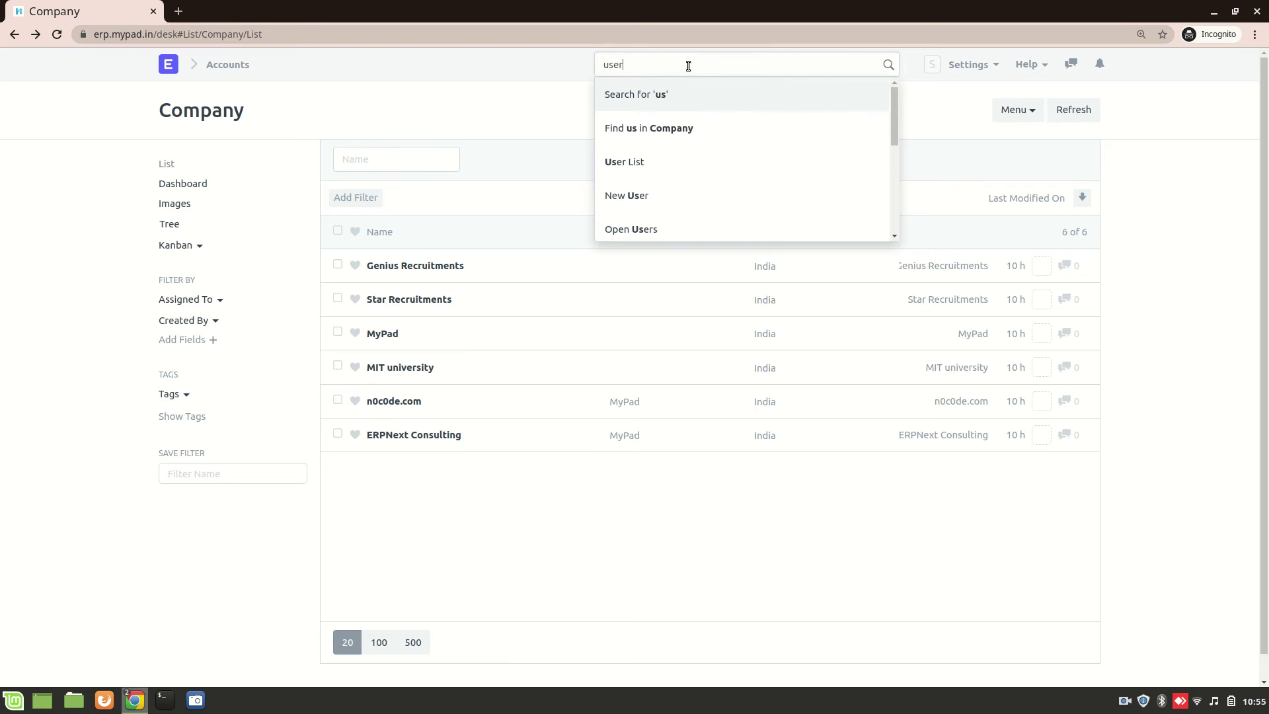
pyautogui.click(725, 166)
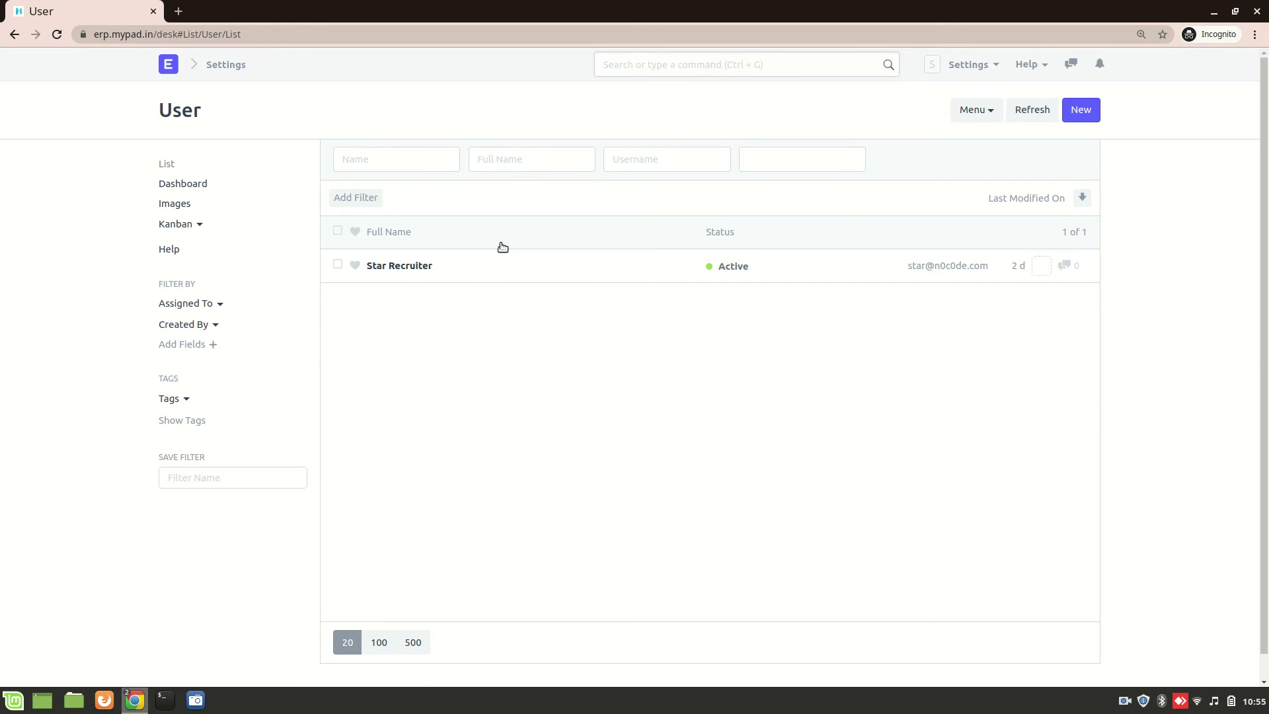
pyautogui.click(387, 267)
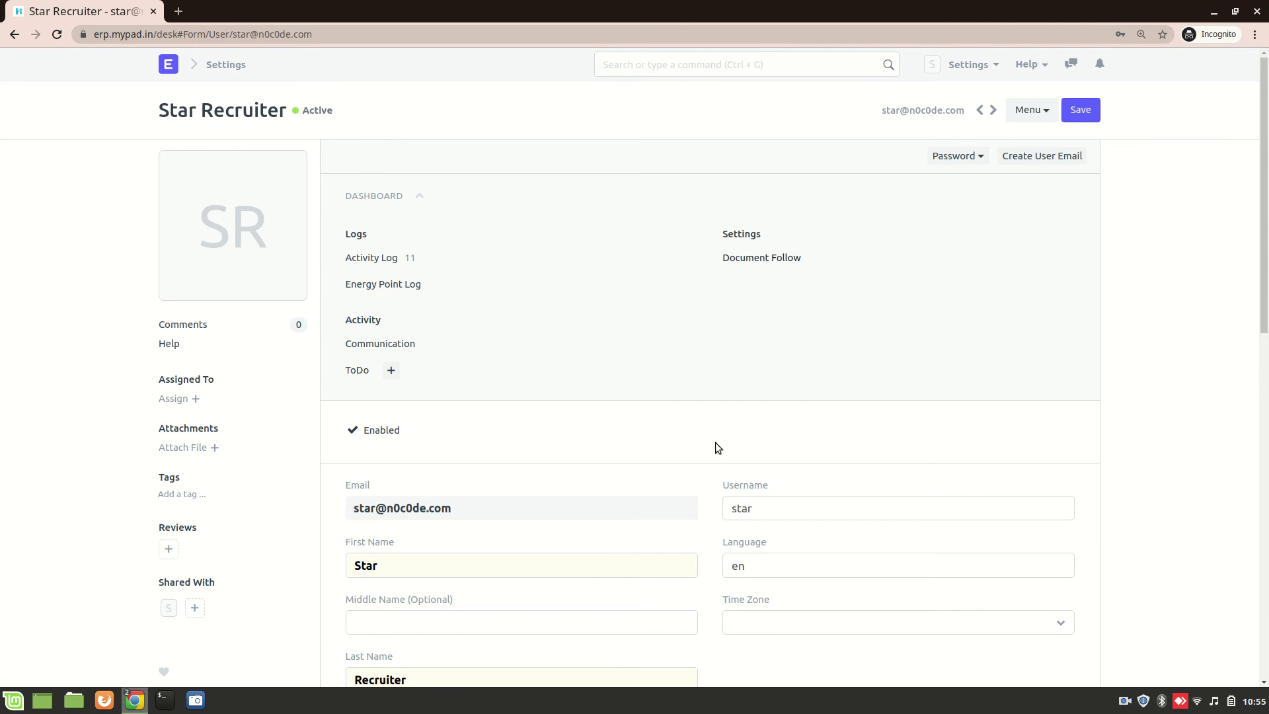
pyautogui.scroll(-10, 708, 455)
pyautogui.scroll(5, 527, 403)
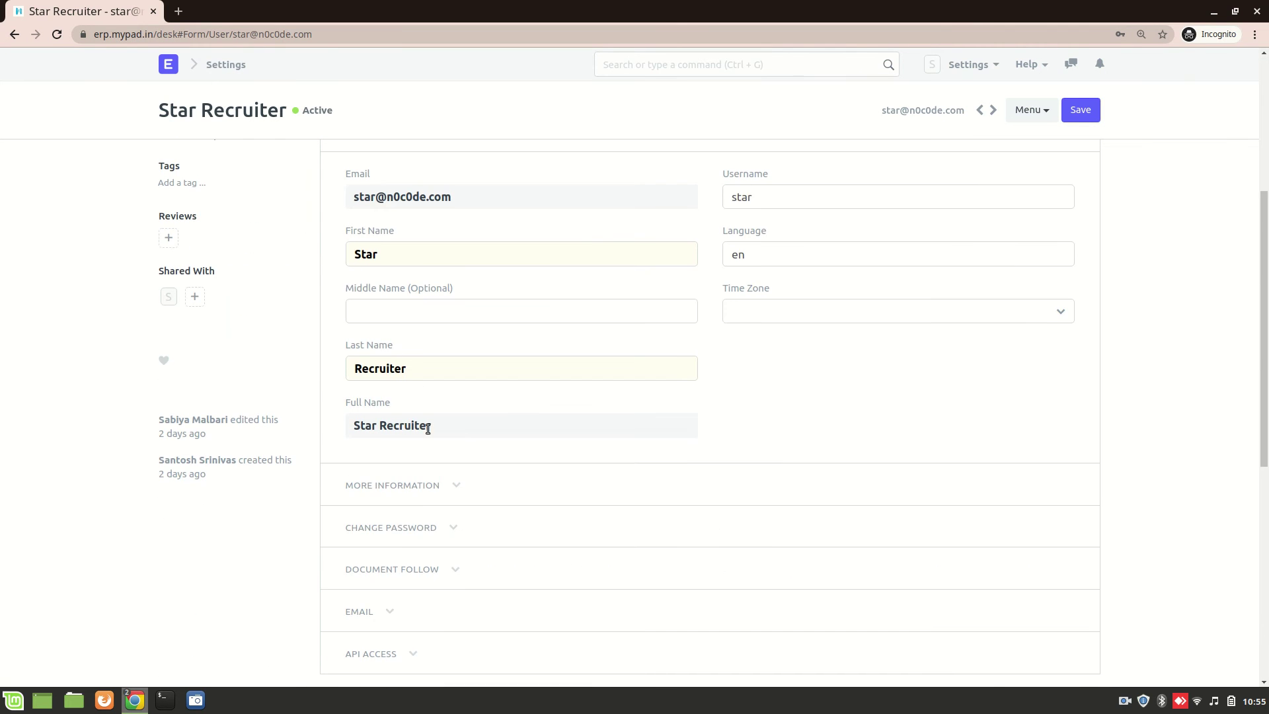
pyautogui.scroll(-2, 424, 425)
pyautogui.scroll(3, 403, 331)
pyautogui.scroll(-4, 405, 334)
pyautogui.click(431, 294)
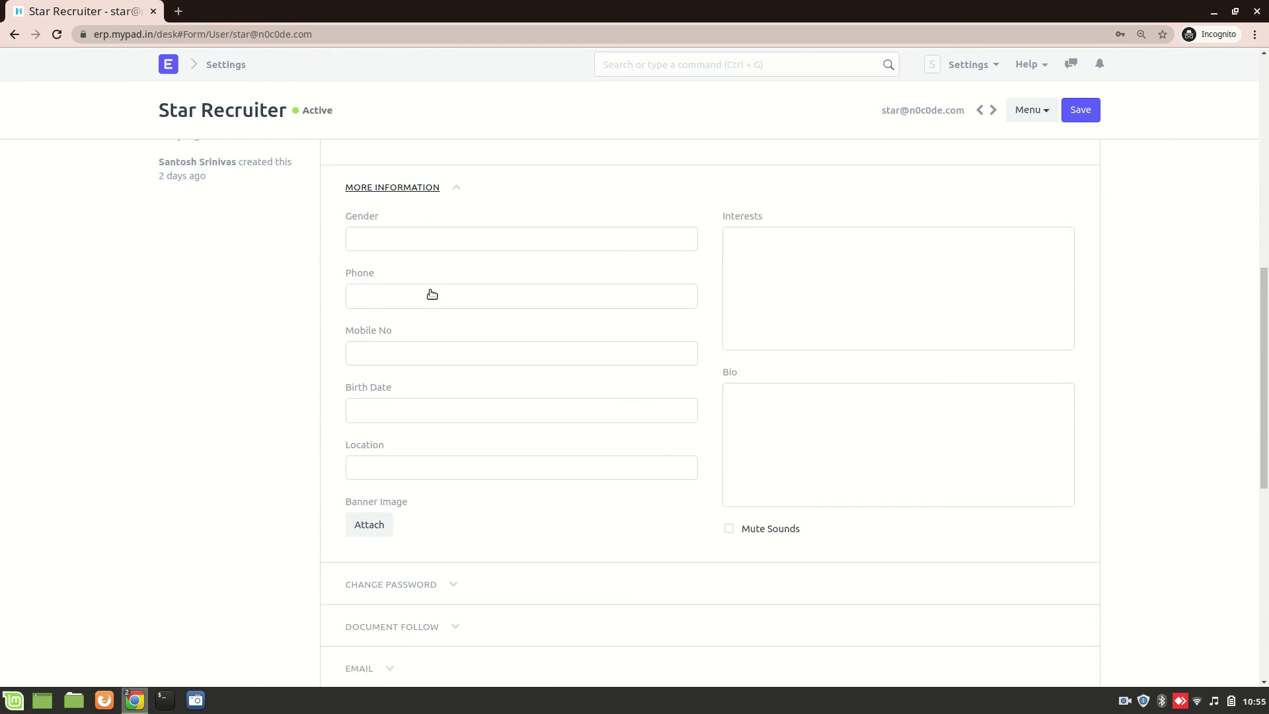
pyautogui.scroll(8, 431, 293)
pyautogui.scroll(-7, 432, 294)
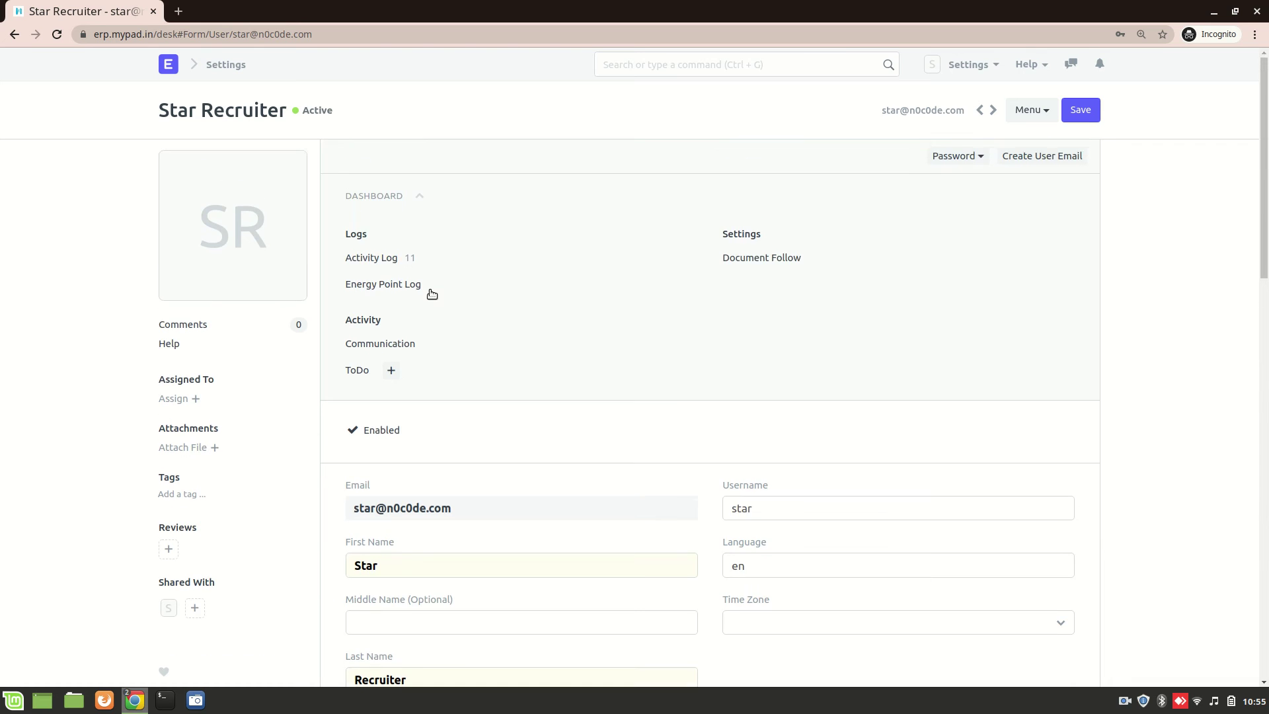
pyautogui.hotkey('alt', 'Tab')
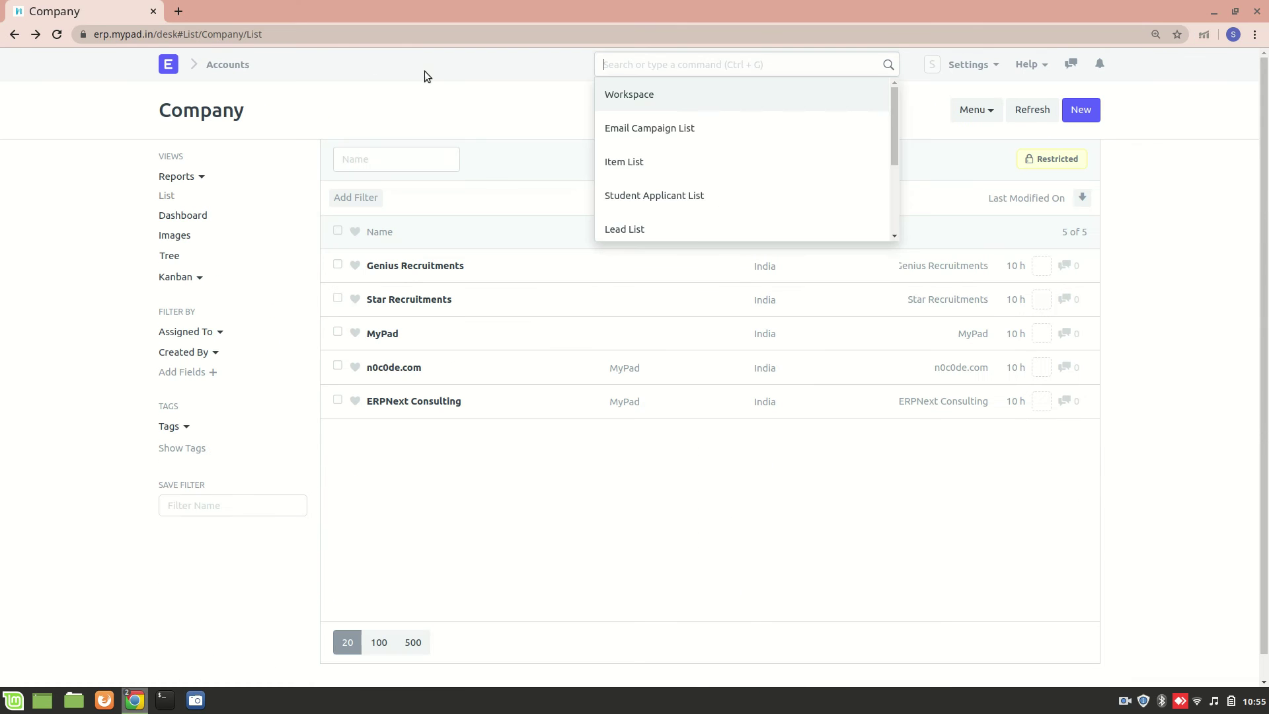
pyautogui.click(507, 222)
pyautogui.click(689, 64)
pyautogui.write('user')
pyautogui.click(708, 171)
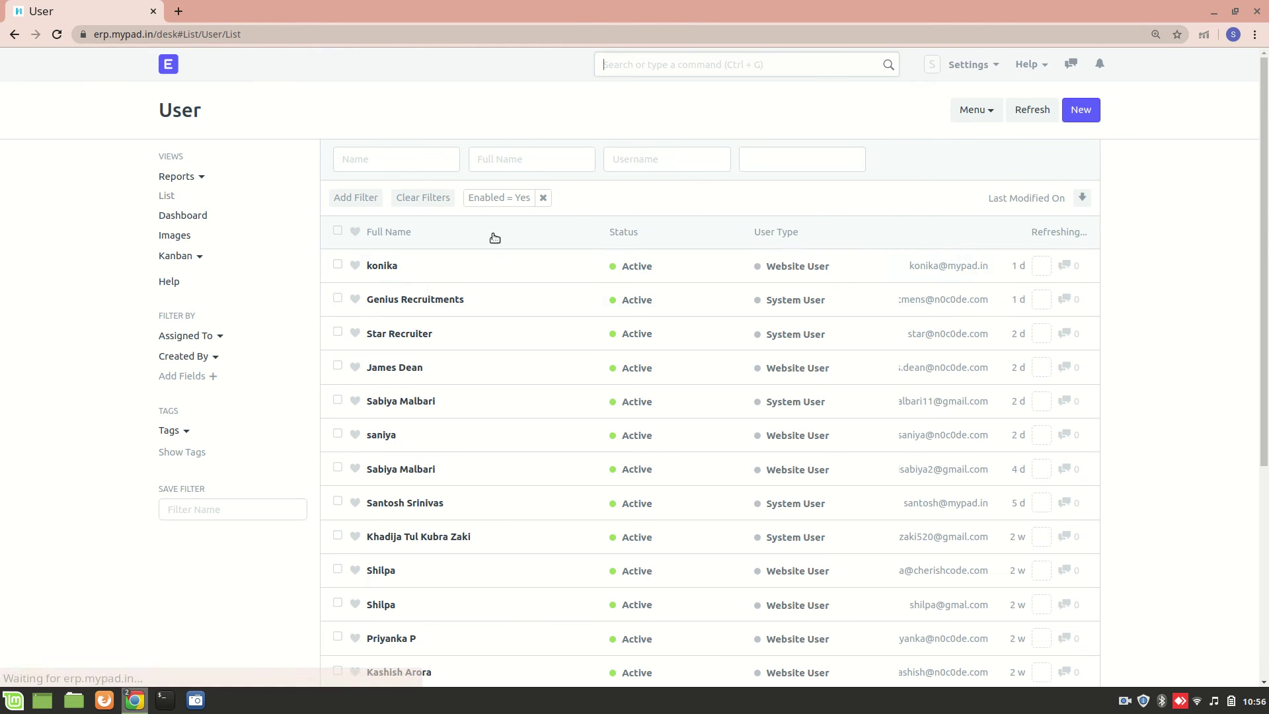
pyautogui.click(411, 333)
pyautogui.scroll(-12, 474, 371)
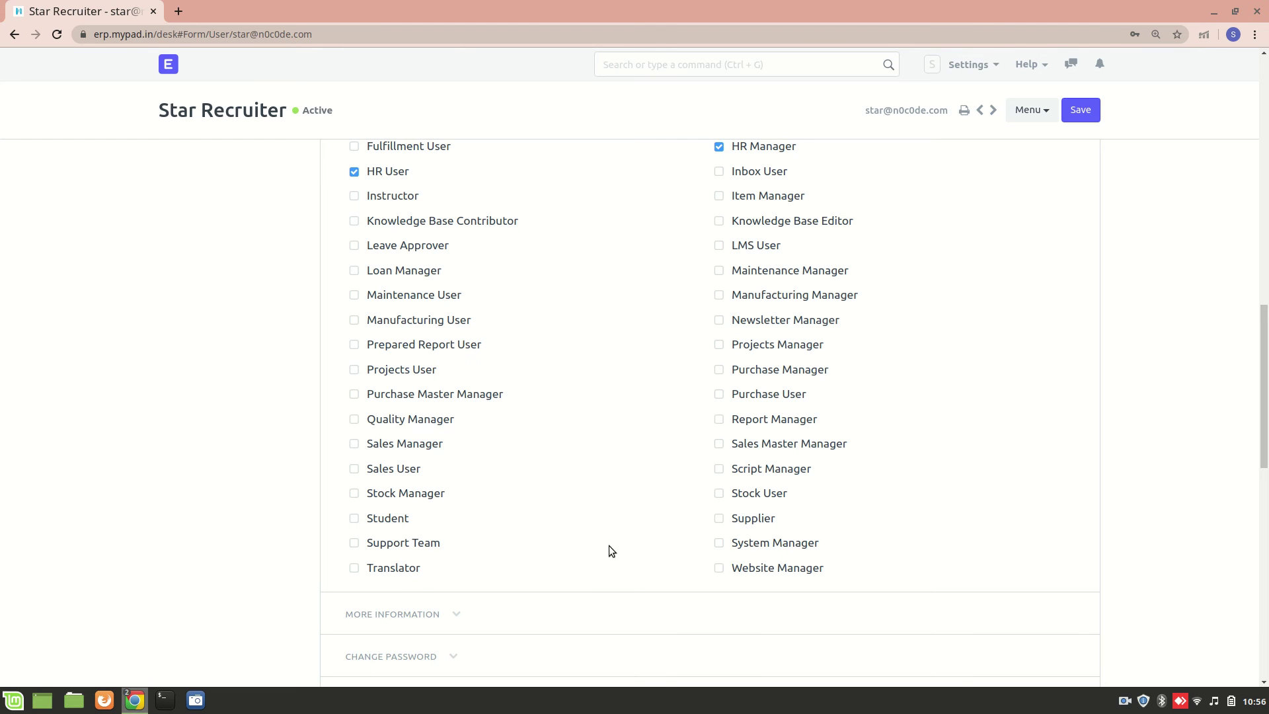
pyautogui.scroll(15, 438, 403)
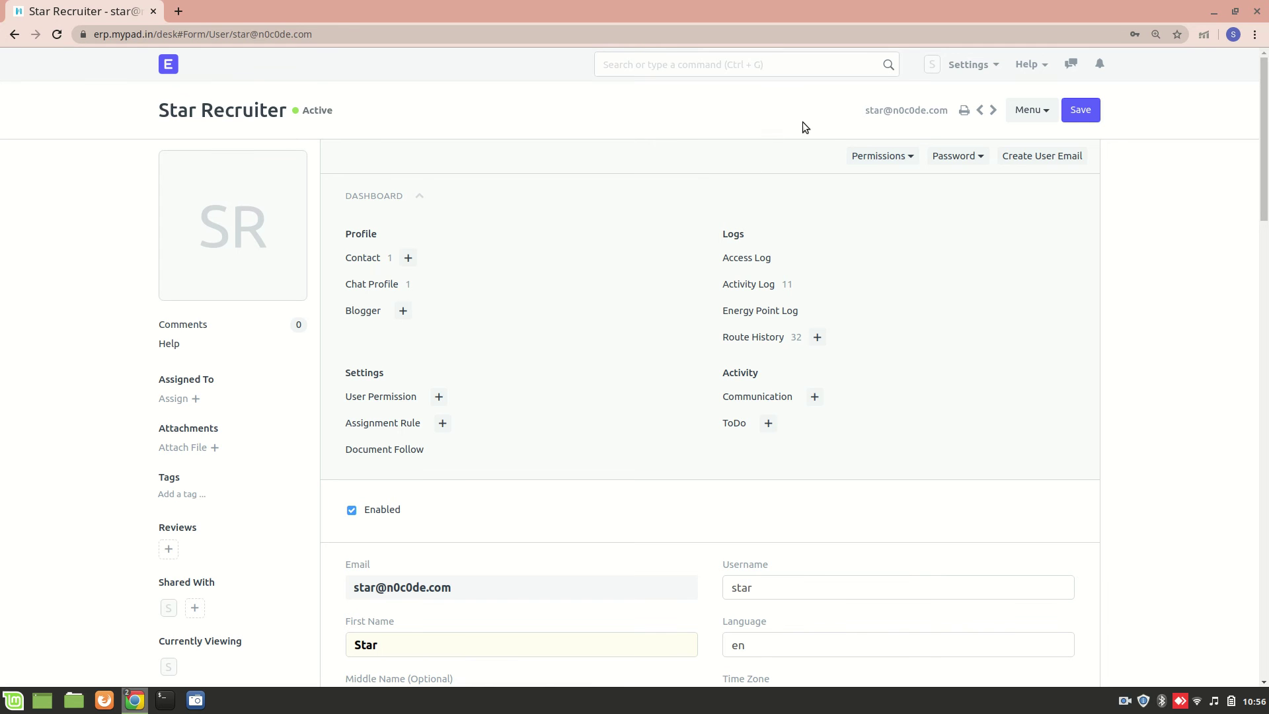
# Start a new user permission for Star Recruiter with Allow set to Company.
pyautogui.click(876, 158)
pyautogui.click(856, 184)
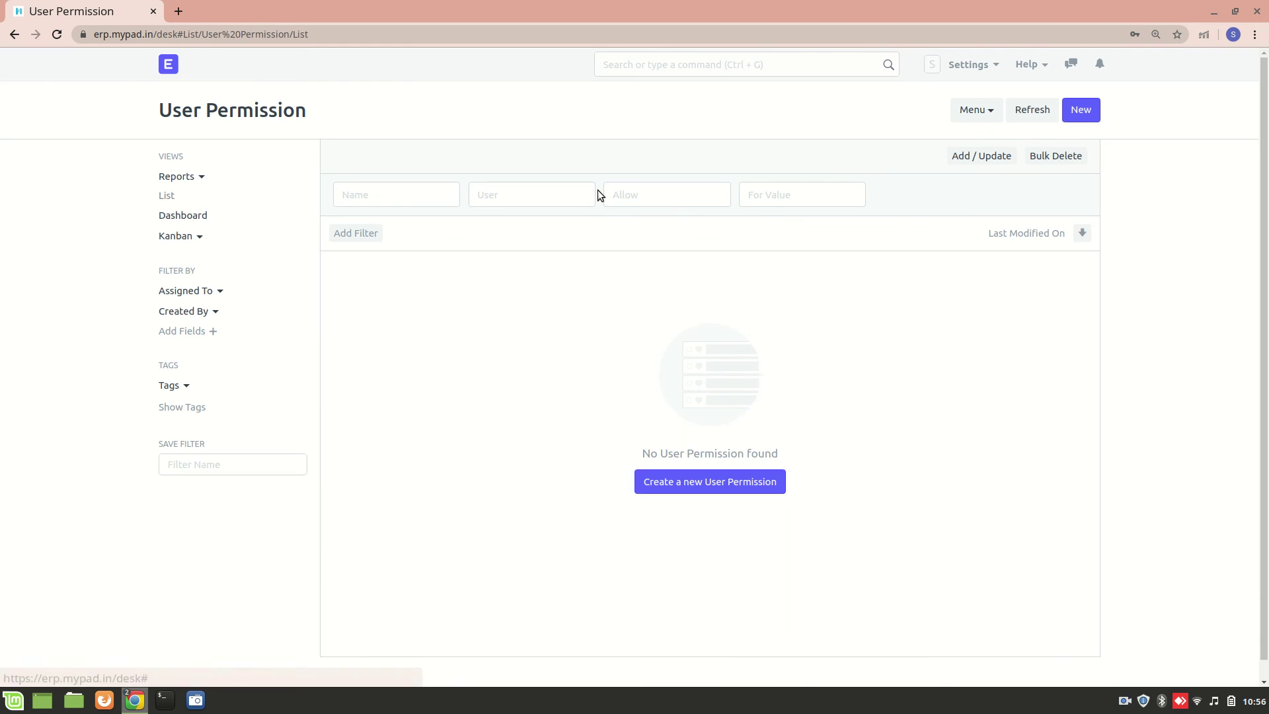
pyautogui.click(710, 483)
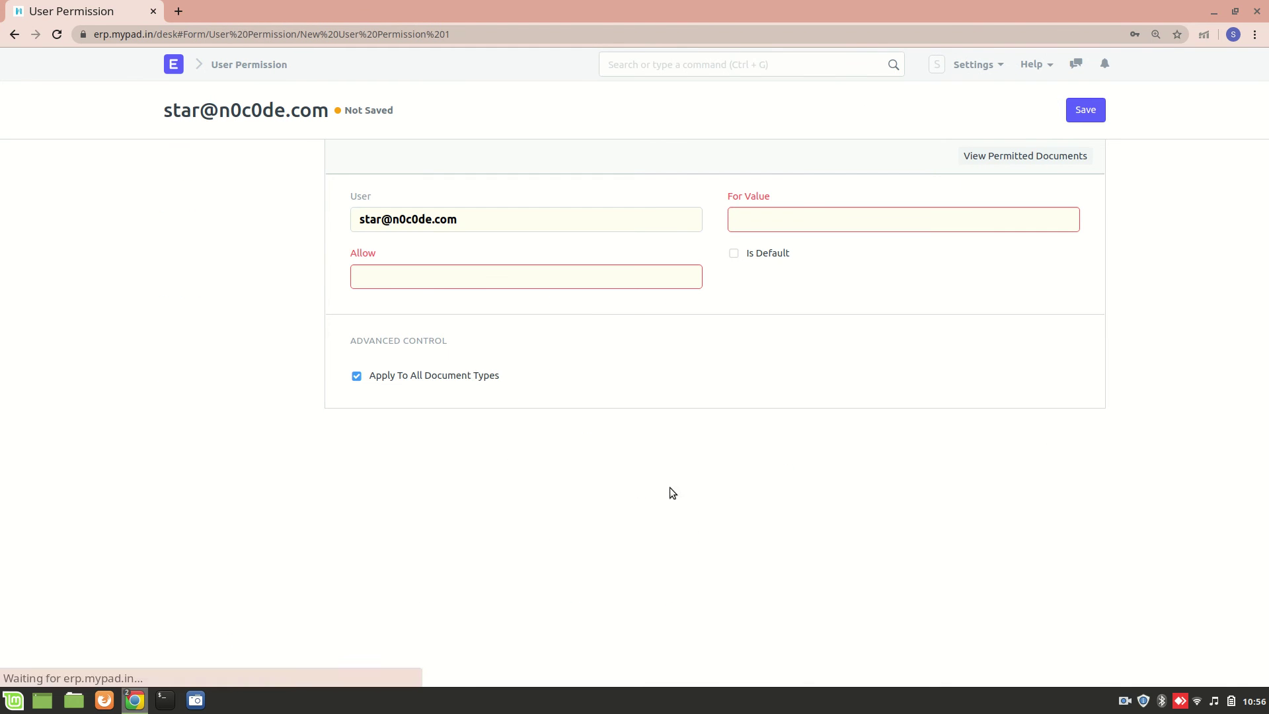
pyautogui.click(380, 281)
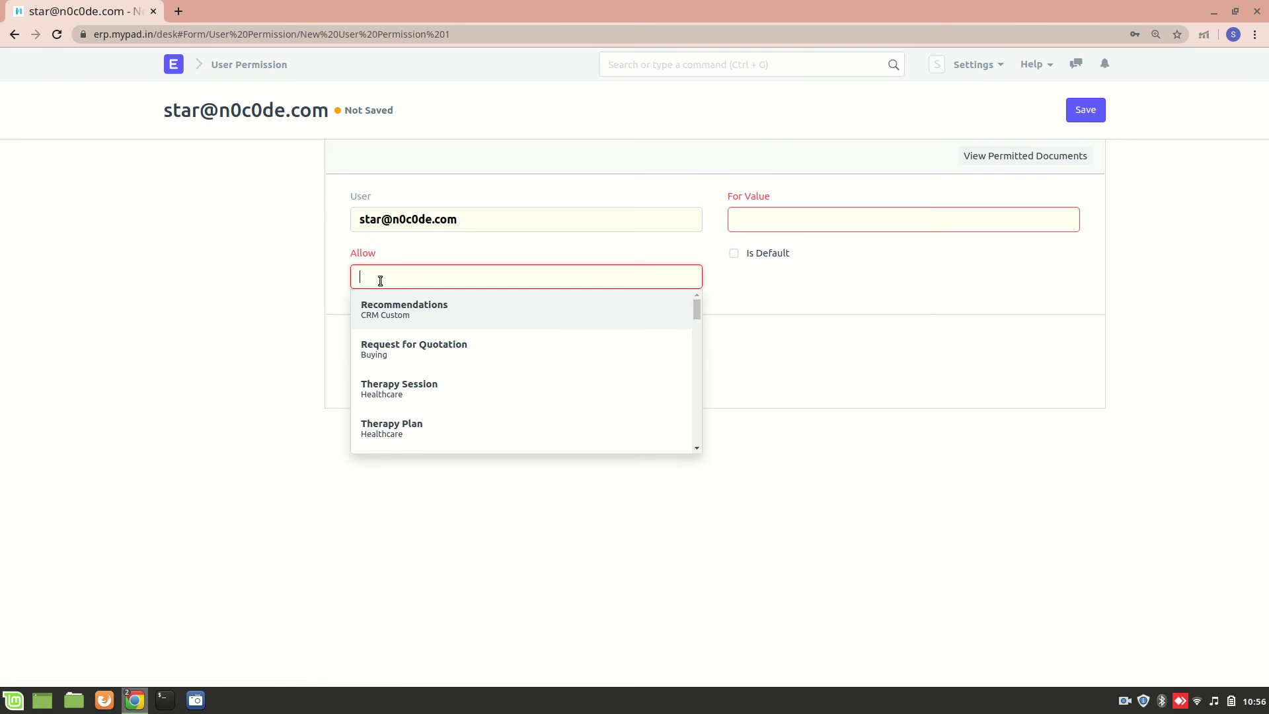
pyautogui.write('Comp')
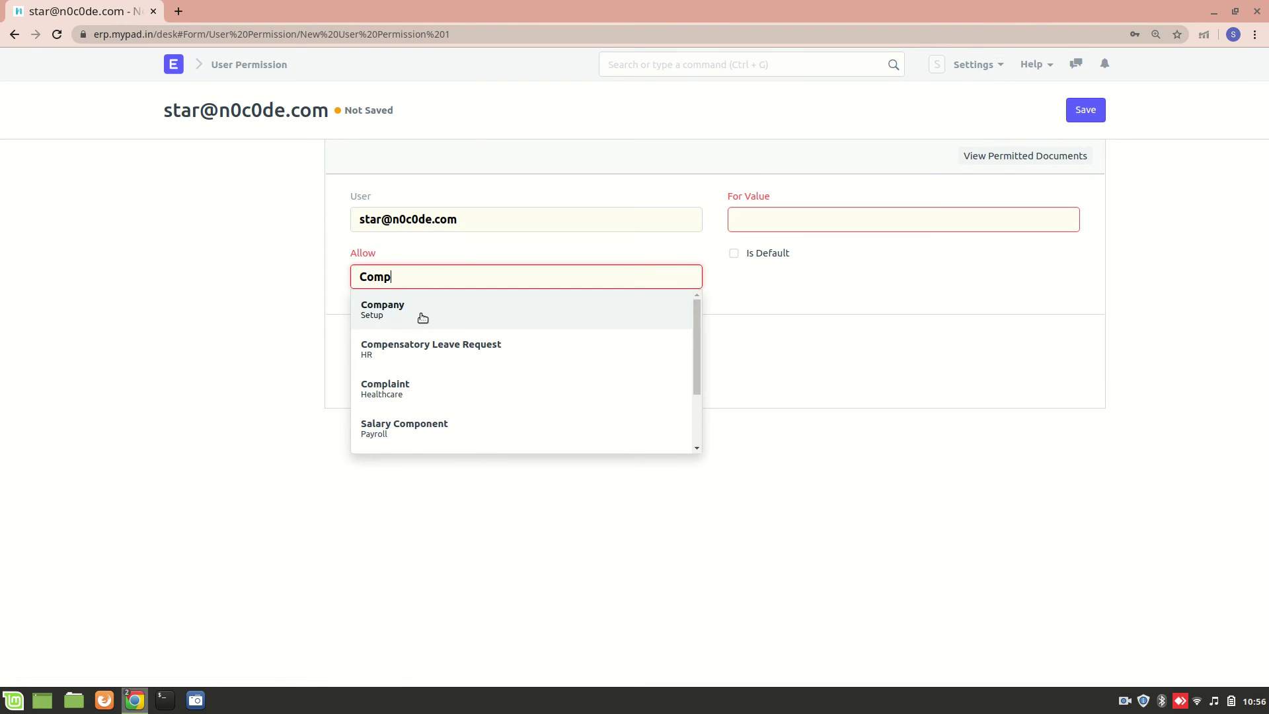
pyautogui.click(421, 315)
# Set For Value to Star Recruitments, tick Is Default, and save the permission.
pyautogui.click(805, 225)
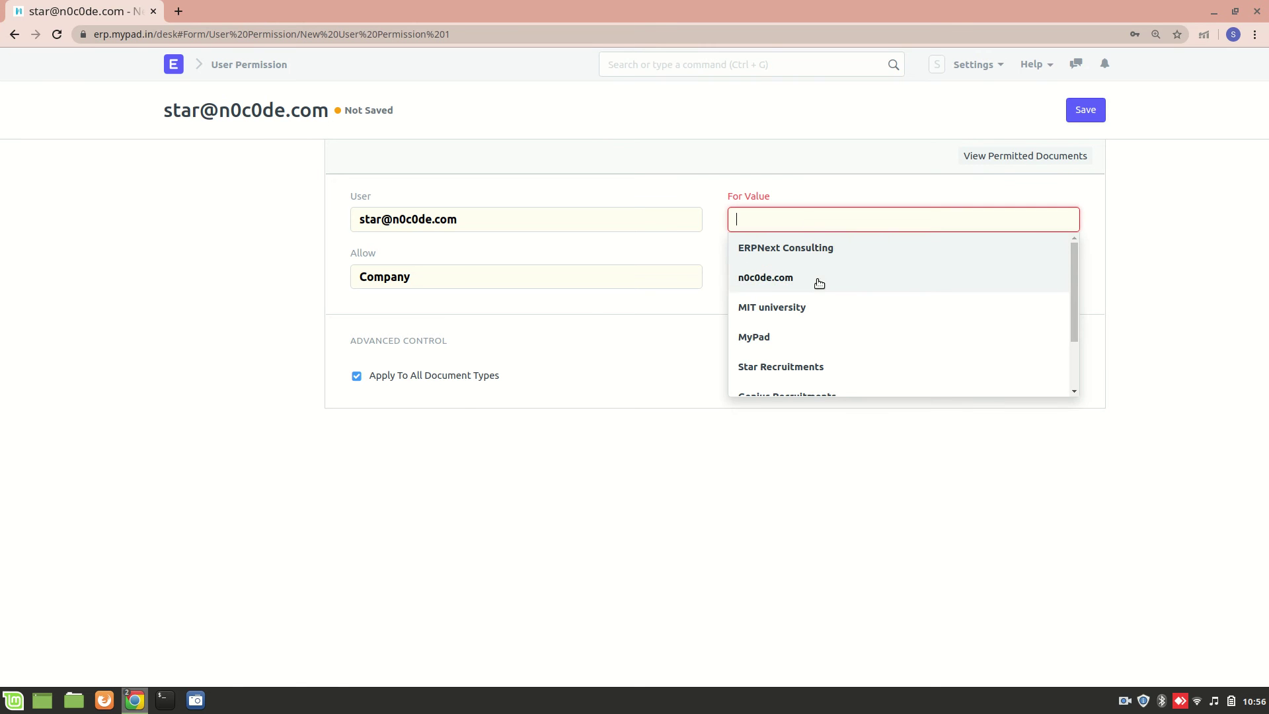
pyautogui.scroll(-2, 818, 281)
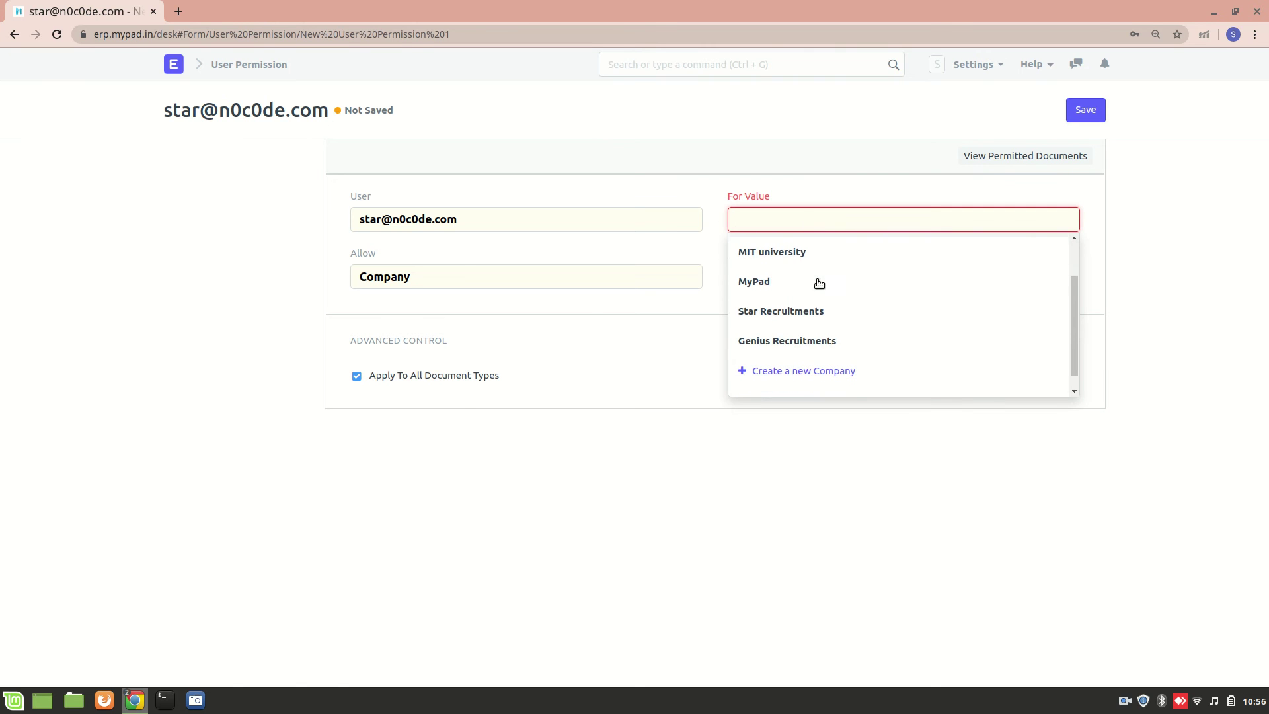
pyautogui.click(769, 315)
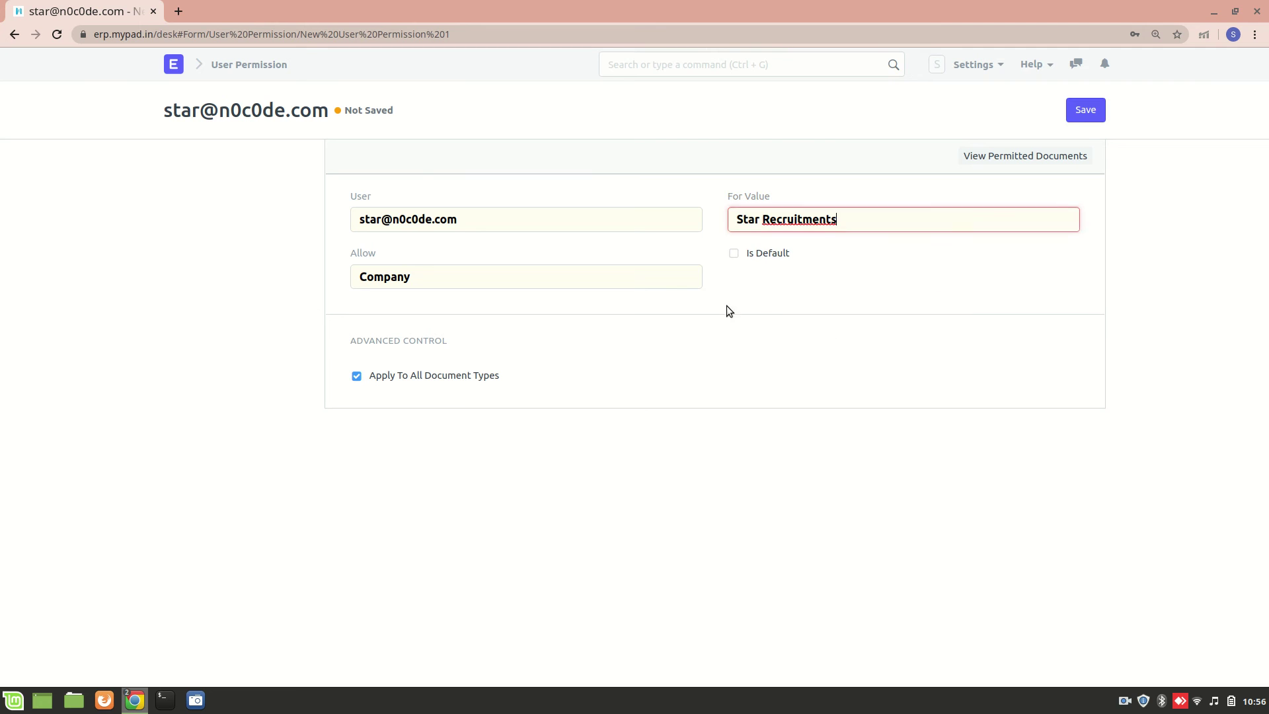
pyautogui.click(728, 257)
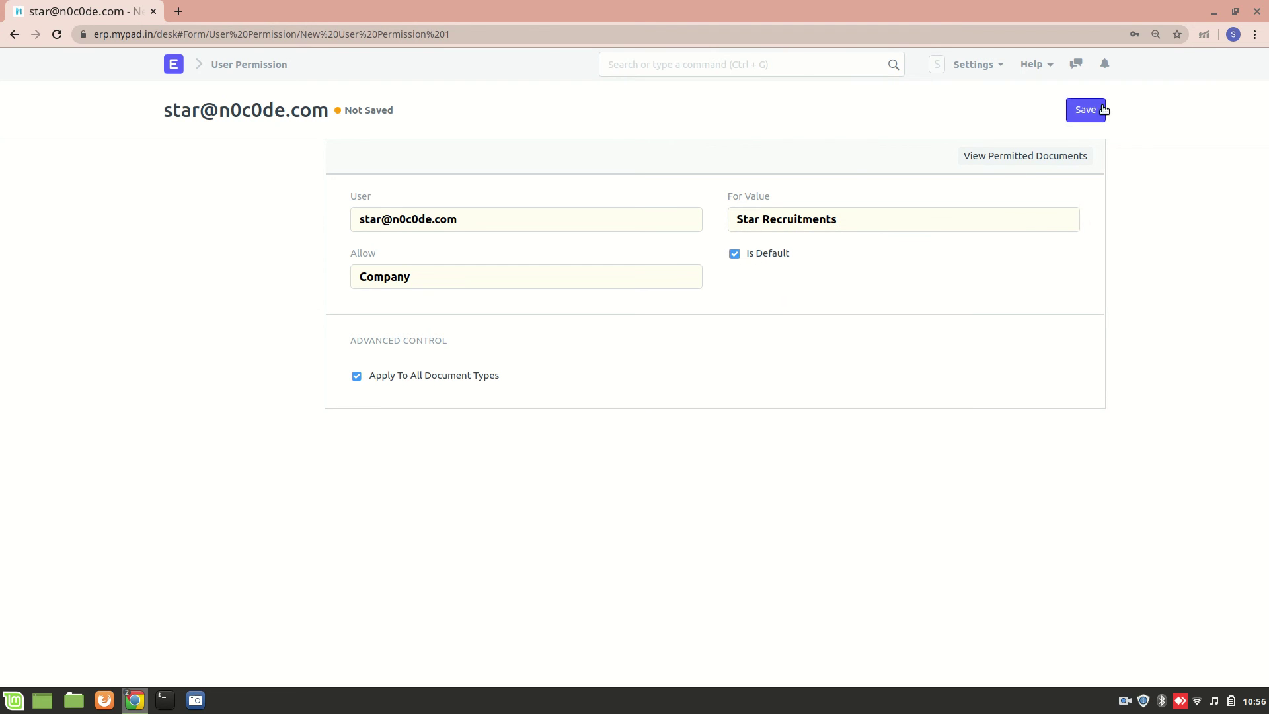
pyautogui.click(1070, 116)
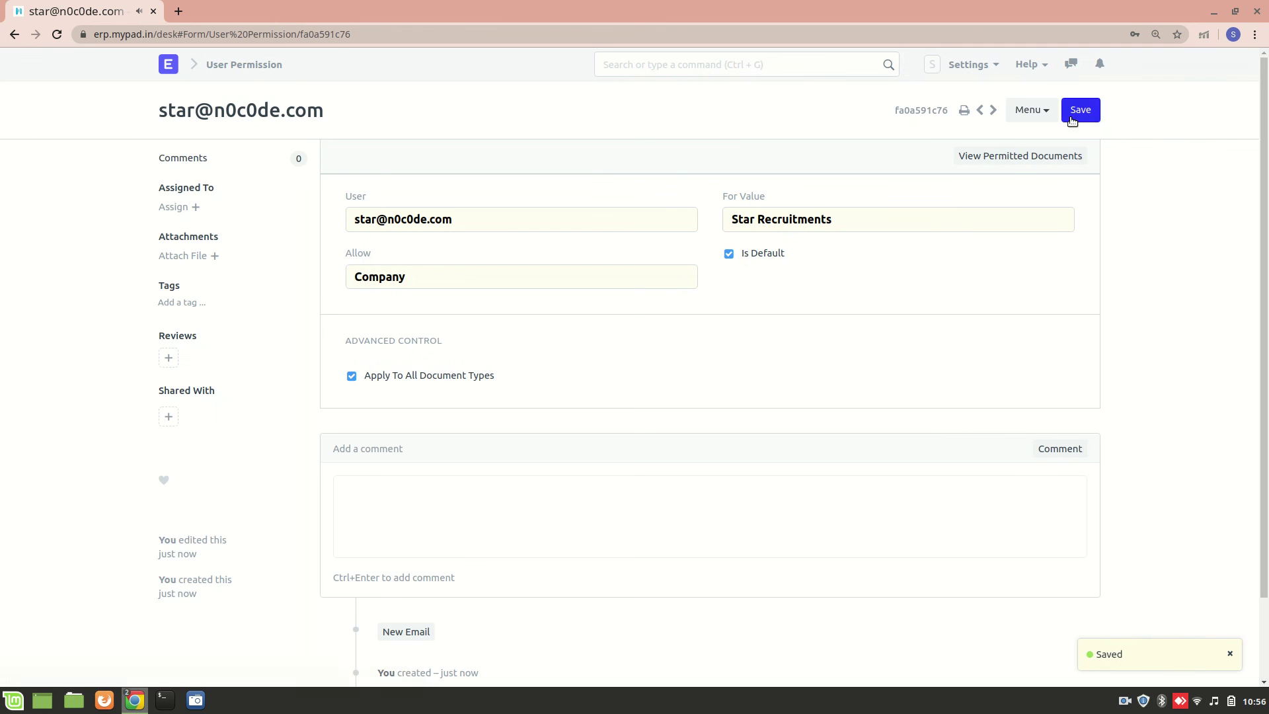
pyautogui.scroll(-3, 1011, 165)
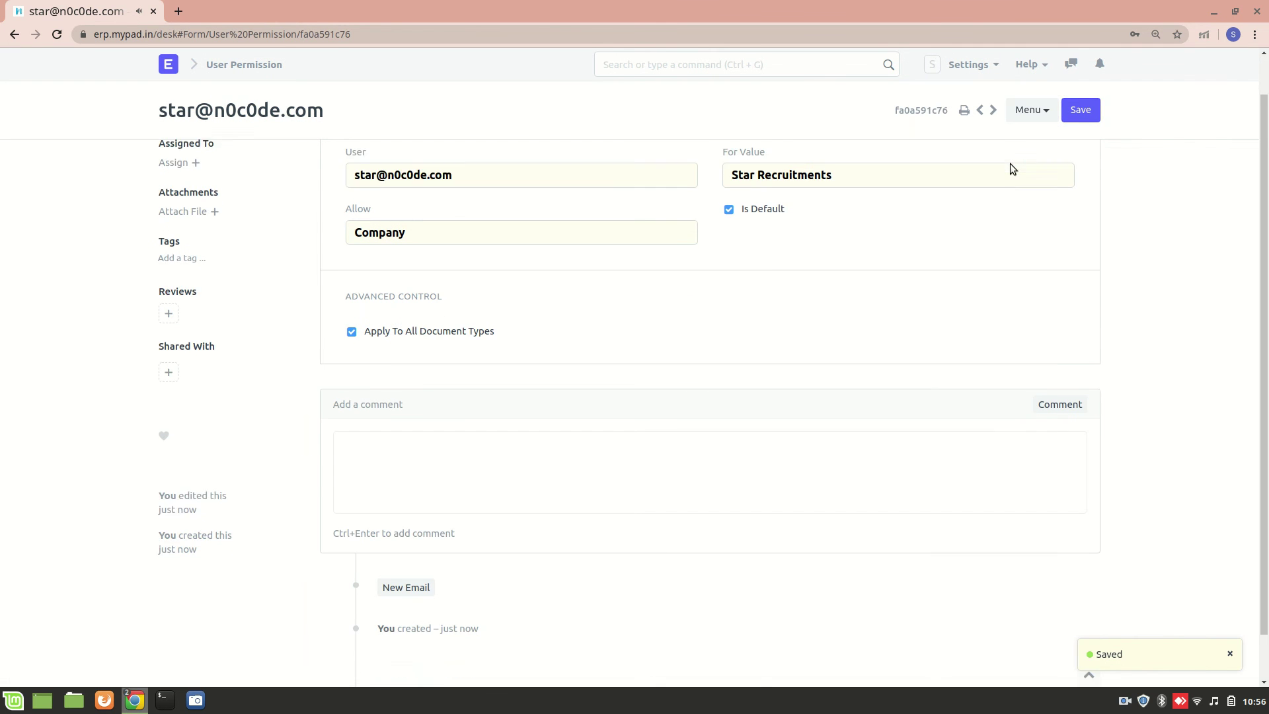
# In the Star Recruiter session, open the Company list, which now shows only Star Recruitments.
pyautogui.hotkey('alt', 'Tab')
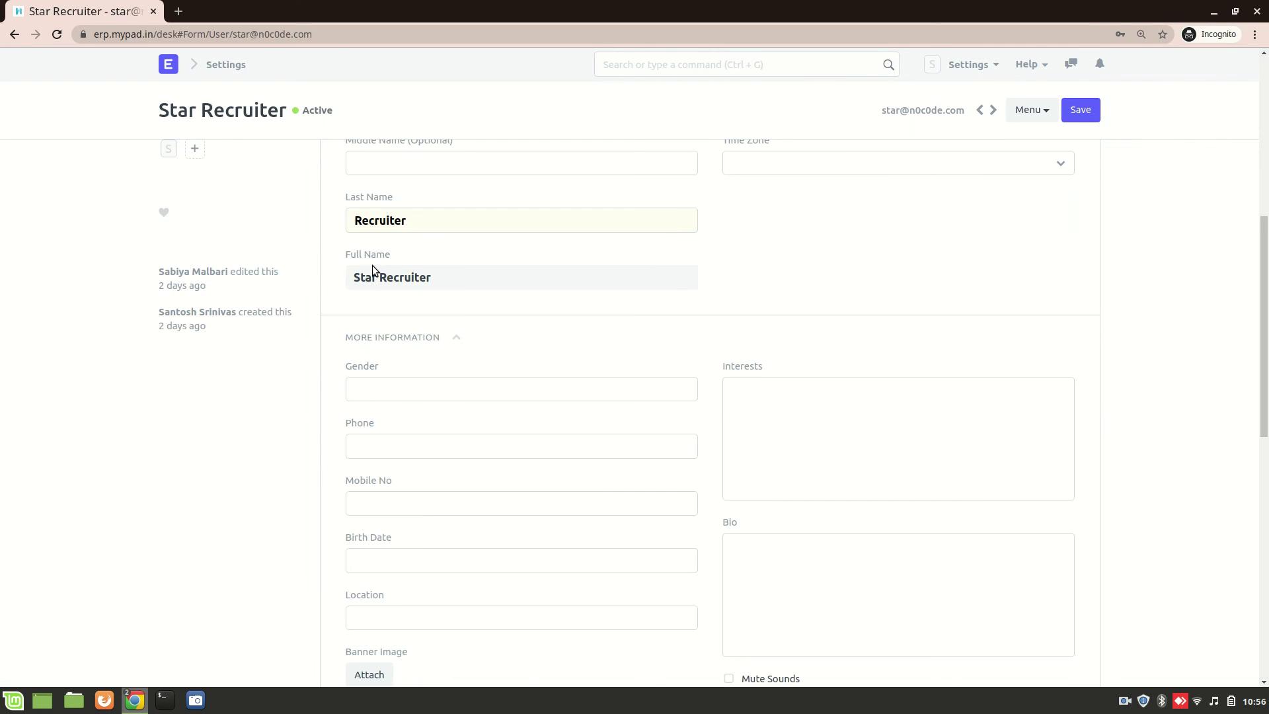
pyautogui.scroll(6, 330, 258)
pyautogui.click(169, 64)
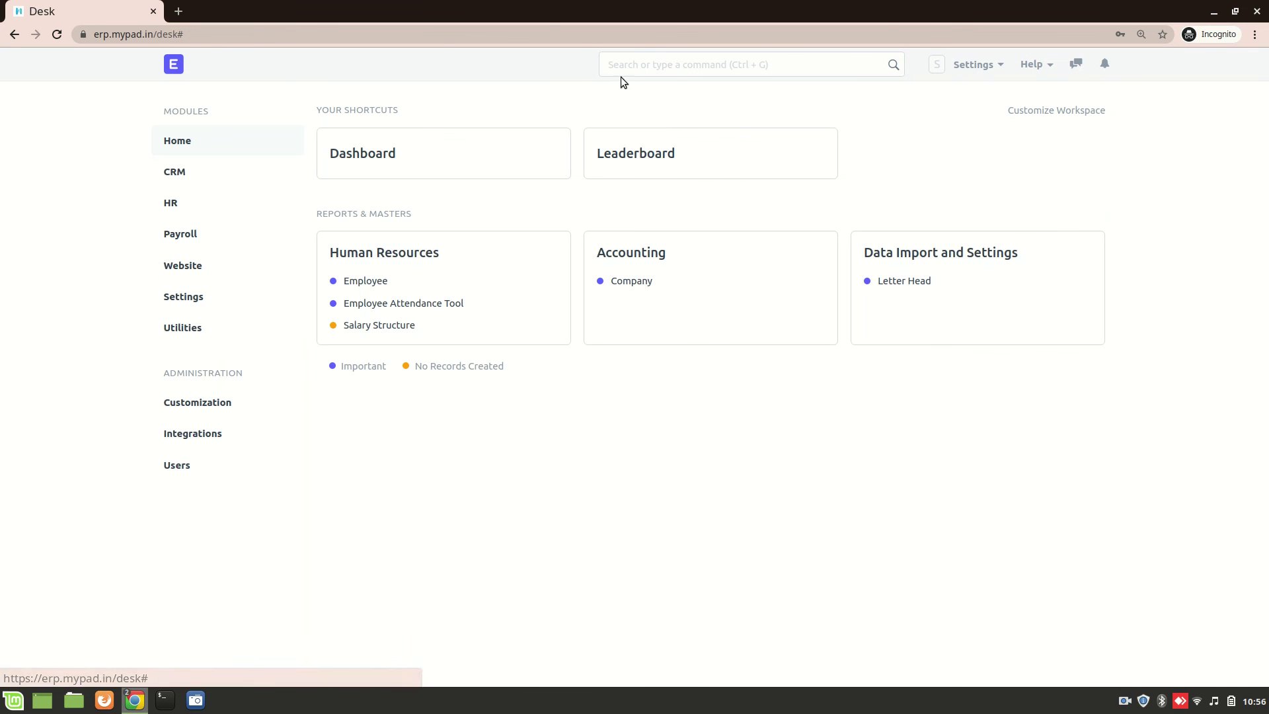
pyautogui.click(712, 60)
pyautogui.write('comp')
pyautogui.click(727, 134)
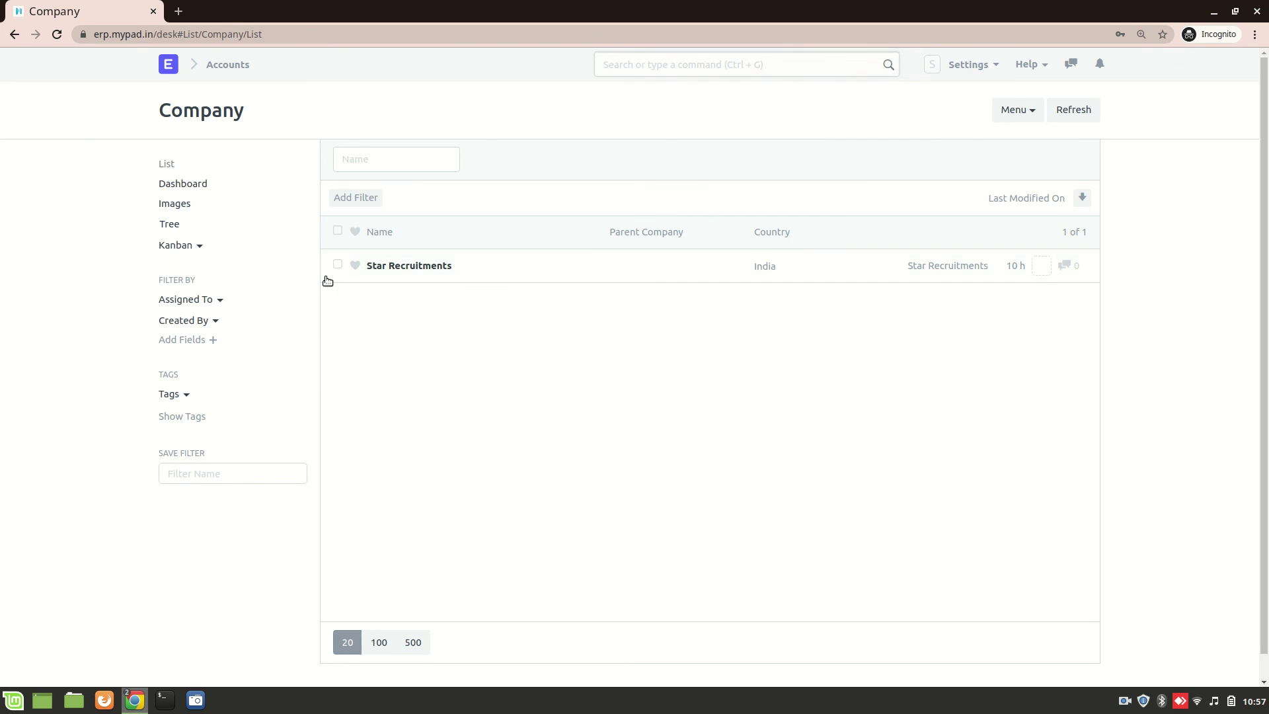
# Open the Employee list and remove the Status = Active filter, finding no employees.
pyautogui.click(657, 56)
pyautogui.write('emplo')
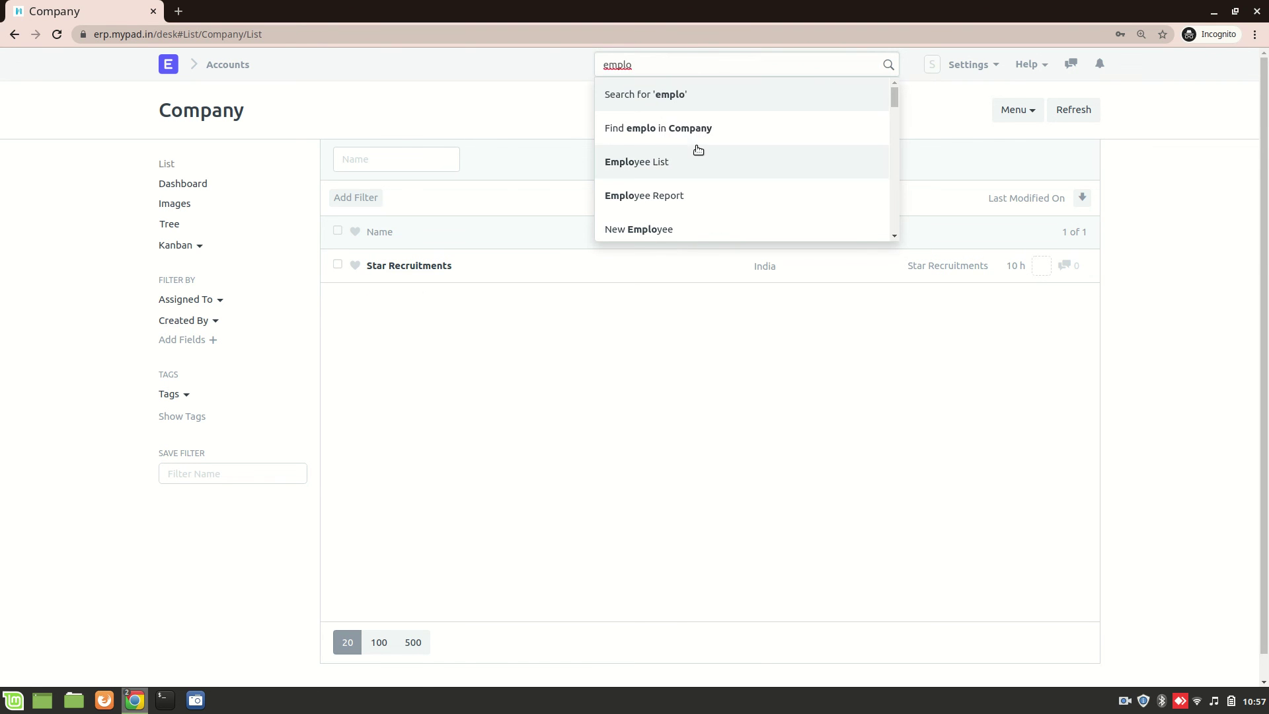
pyautogui.click(704, 161)
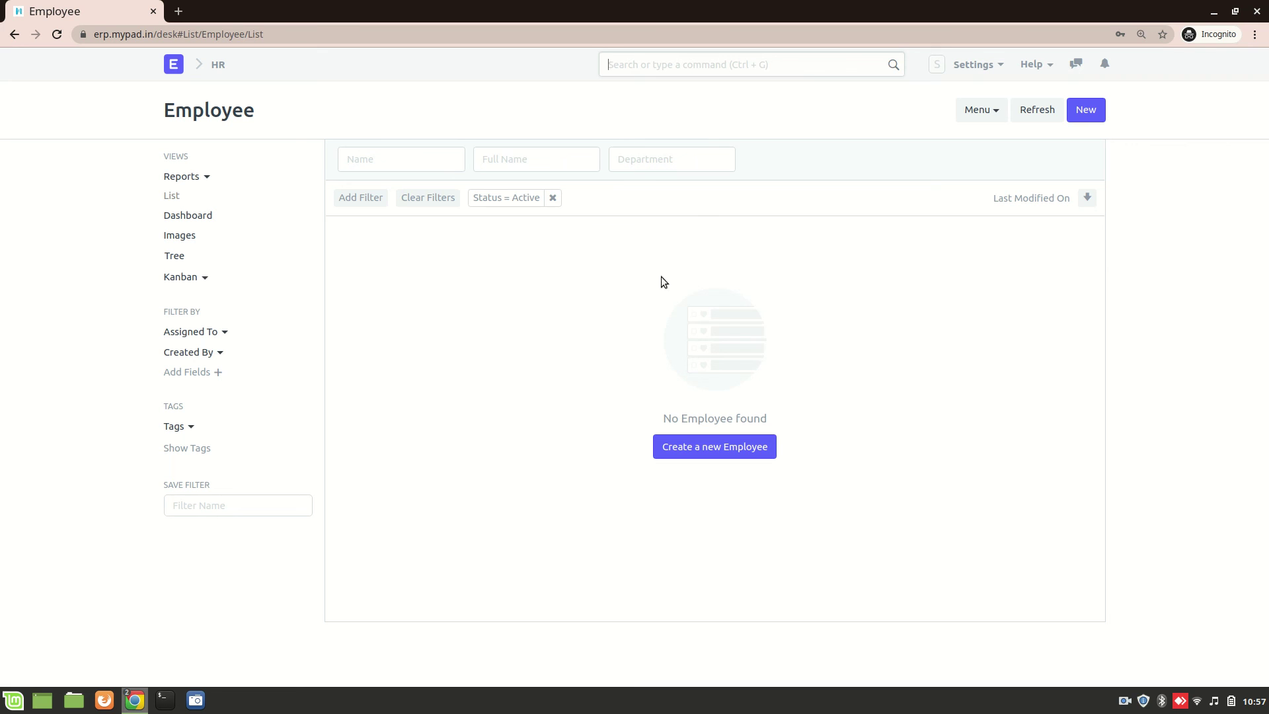
pyautogui.click(552, 198)
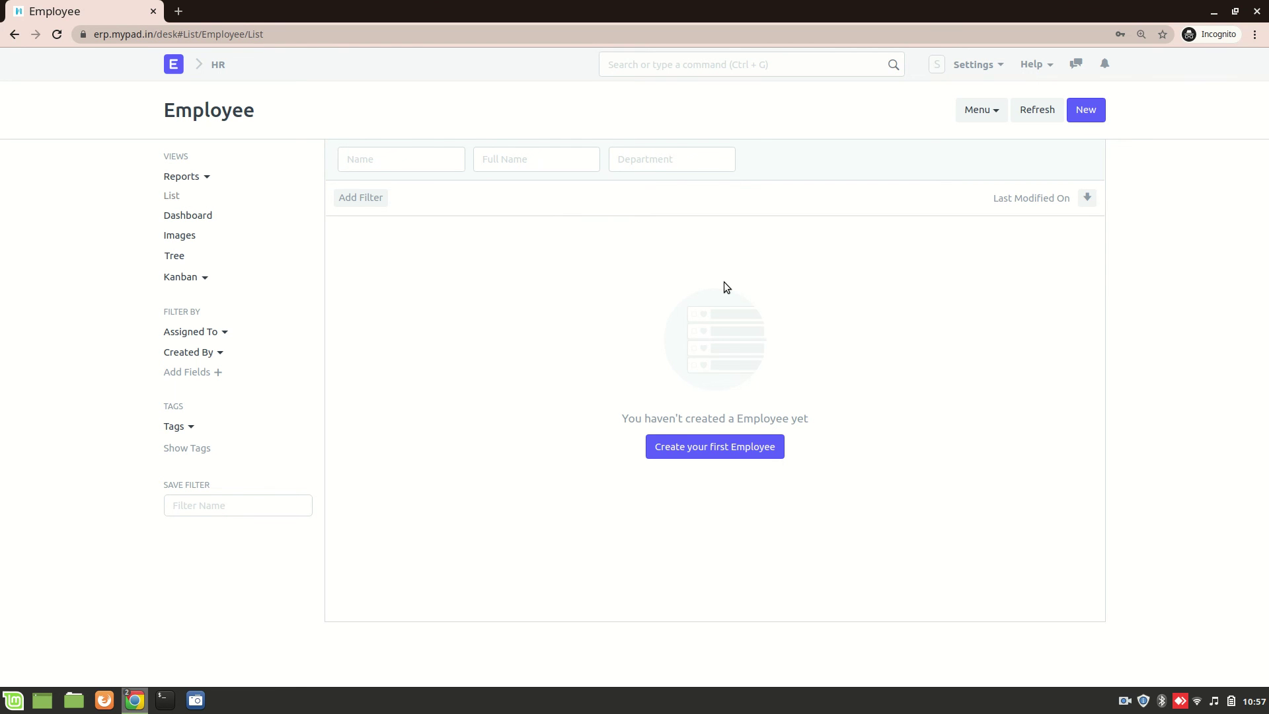
# In the administrator session, open the Genius Recruitments user record from the User list.
pyautogui.hotkey('alt', 'Tab')
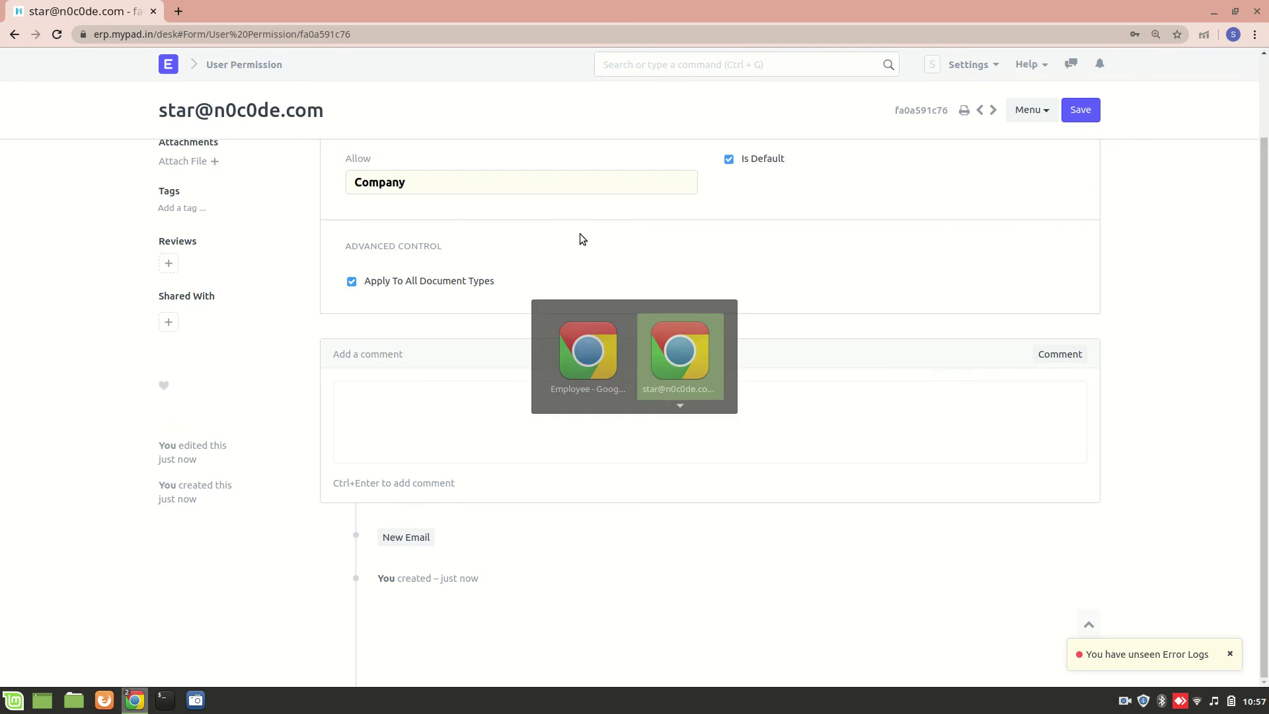
pyautogui.click(648, 73)
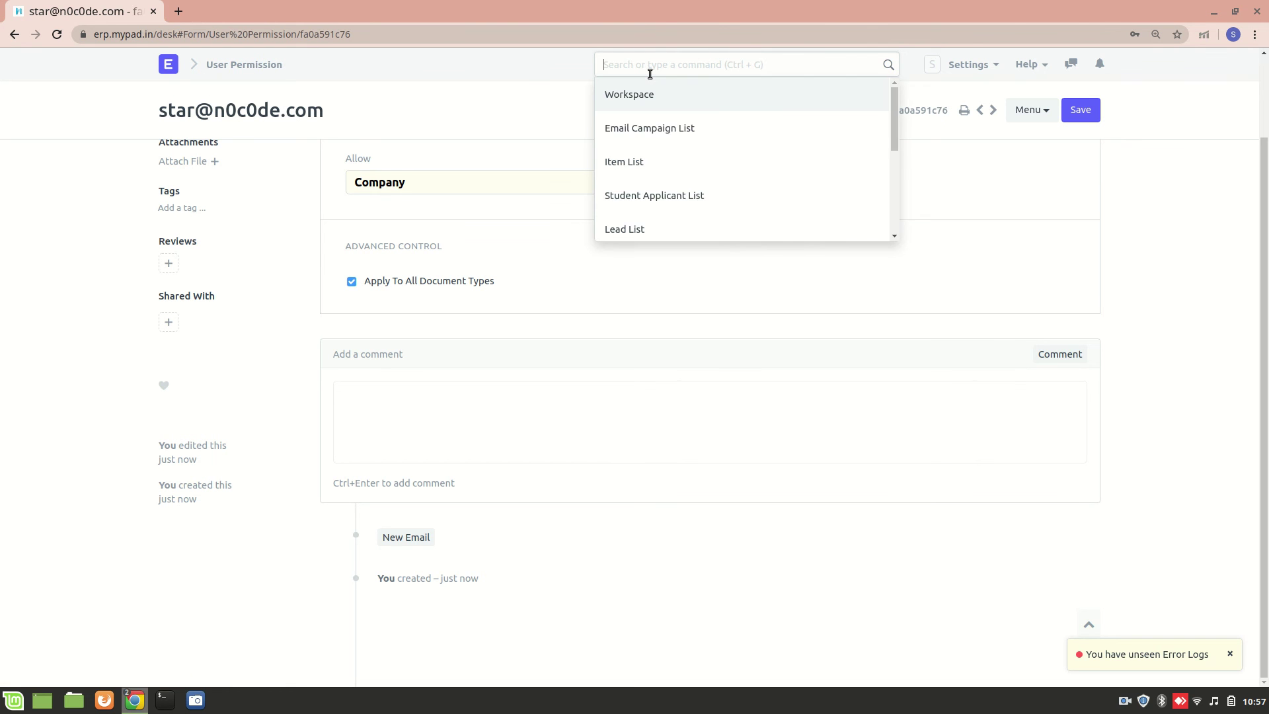
pyautogui.write('user')
pyautogui.click(664, 128)
pyautogui.click(407, 208)
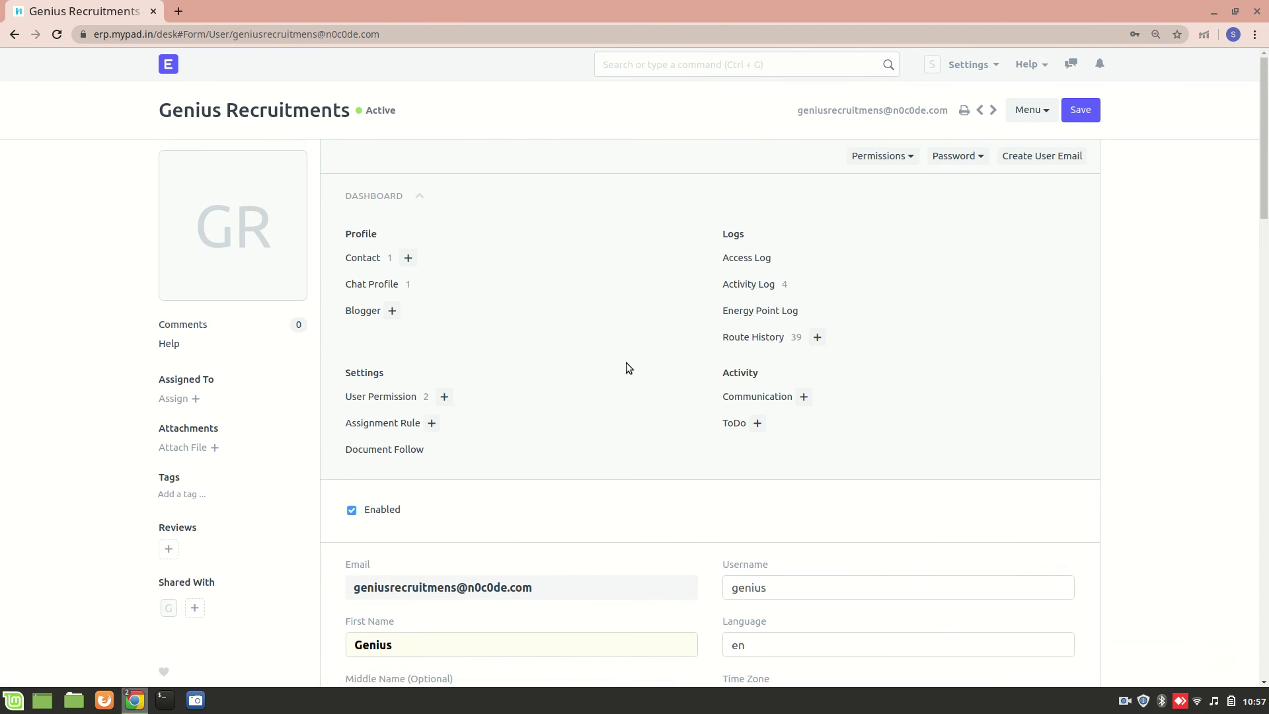
# Show Genius Recruitments' user permissions: Employee HR-EMP-00011 and Company Genius Recruitments.
pyautogui.scroll(-5, 626, 366)
pyautogui.scroll(-4, 626, 367)
pyautogui.scroll(7, 880, 157)
pyautogui.click(860, 154)
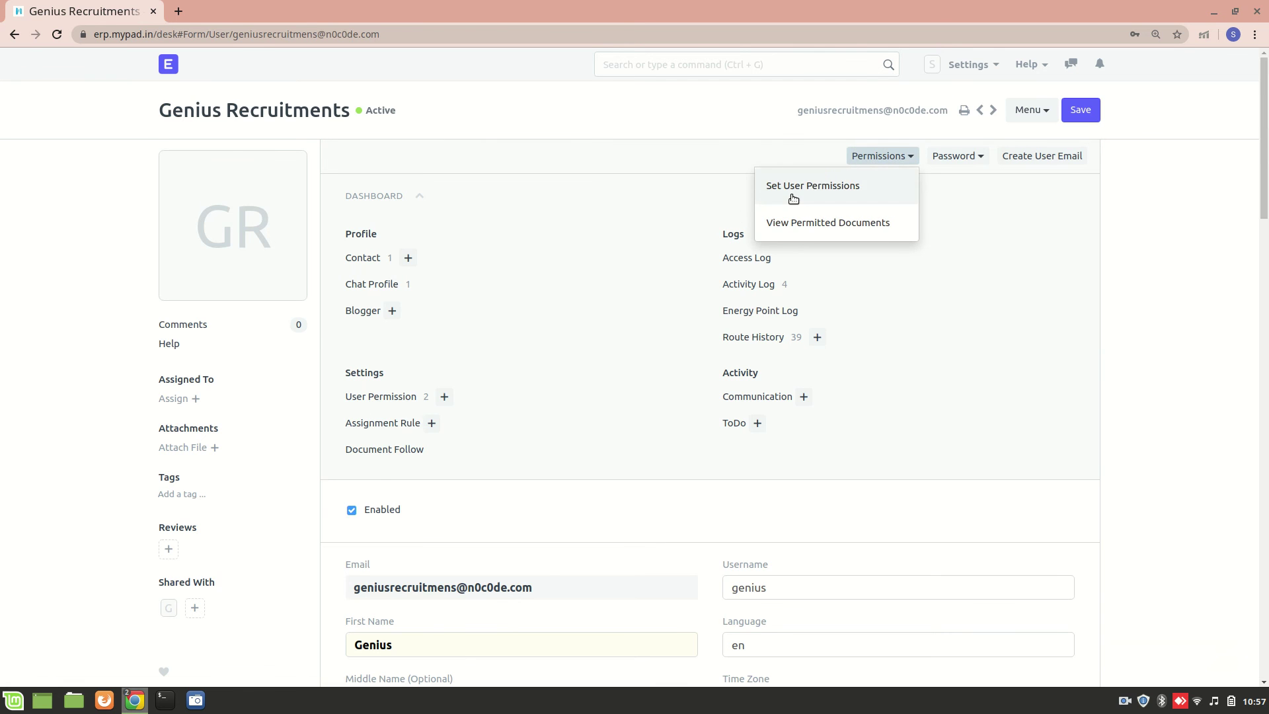
pyautogui.click(792, 192)
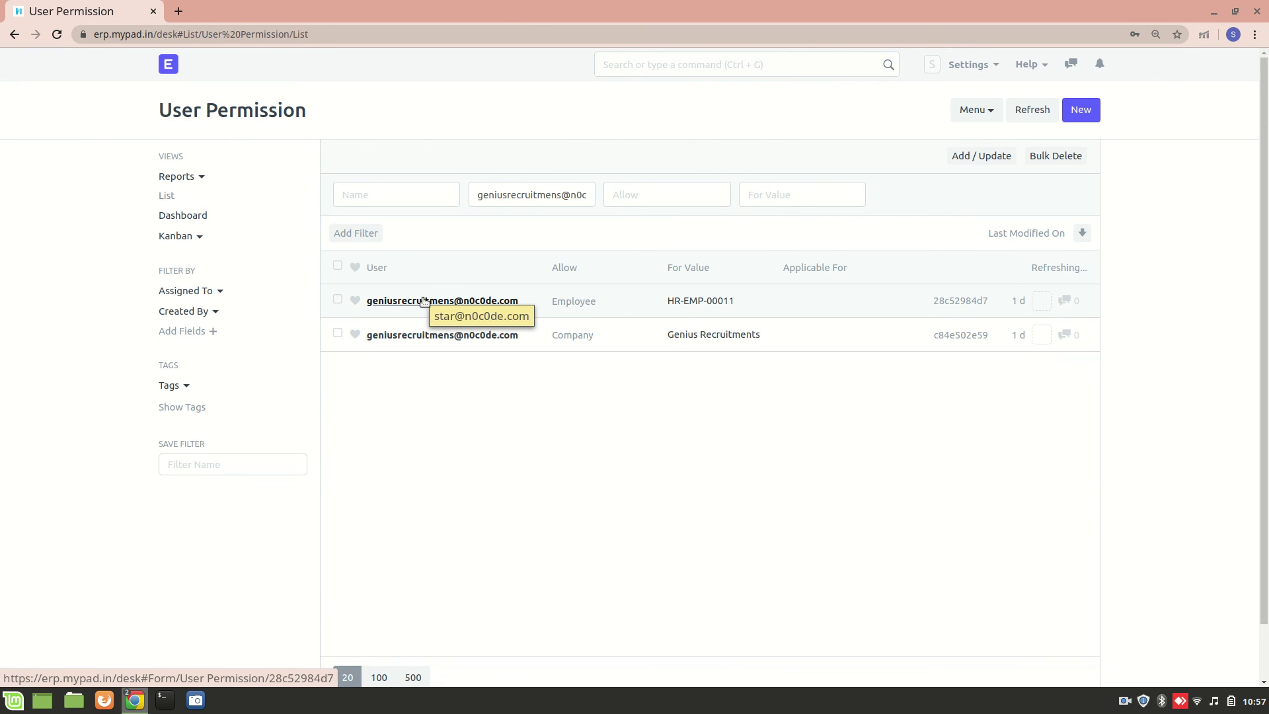
# Open the default Company permission row, then go back to the Genius Recruitments user form.
pyautogui.click(446, 335)
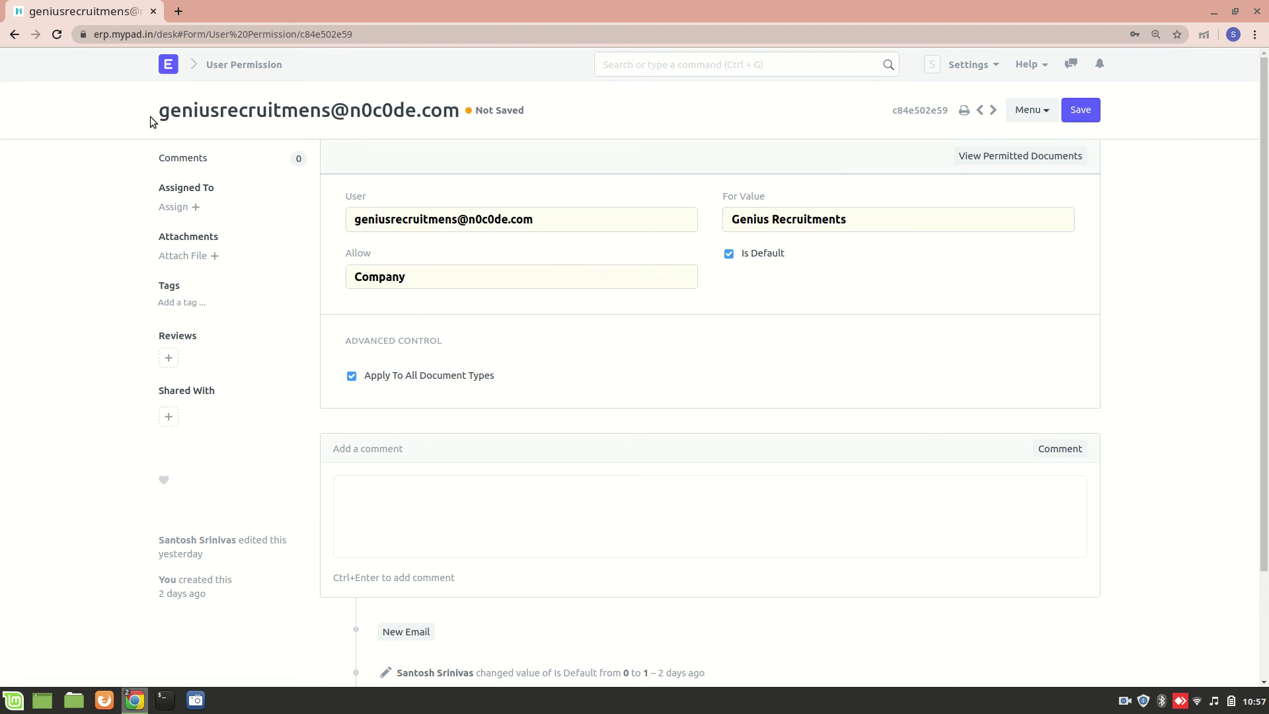
pyautogui.click(13, 35)
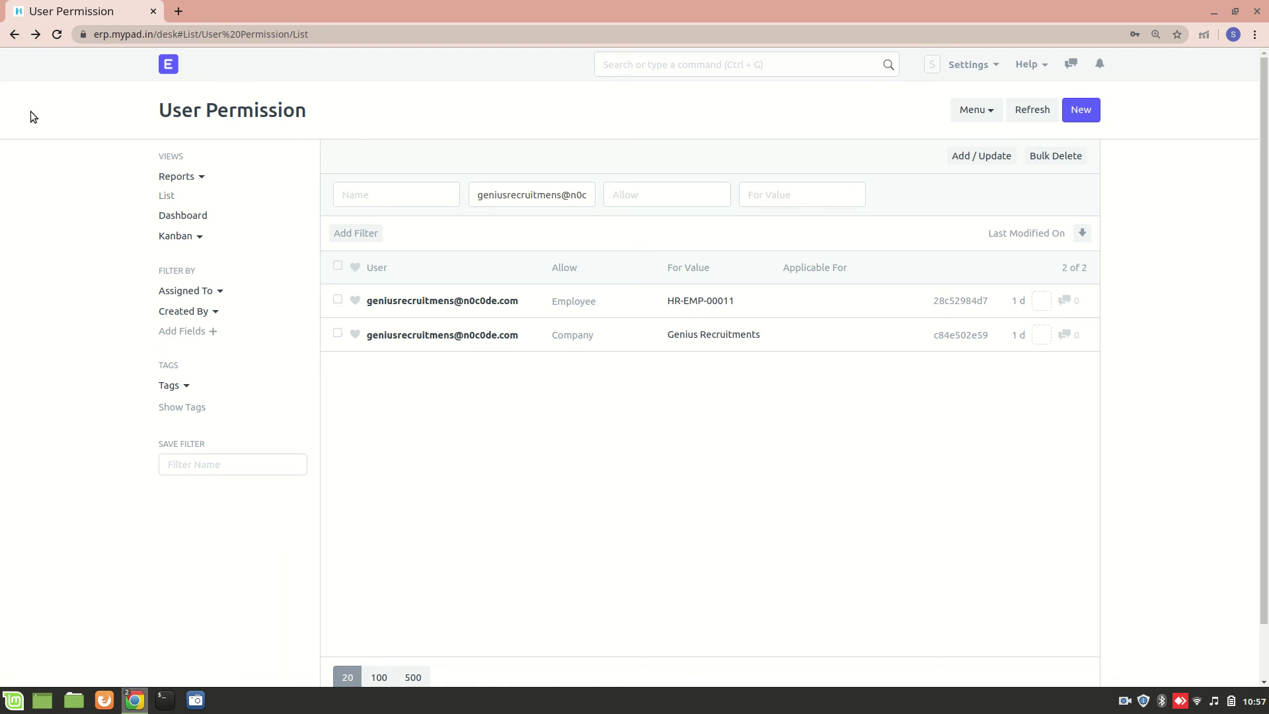
pyautogui.click(13, 35)
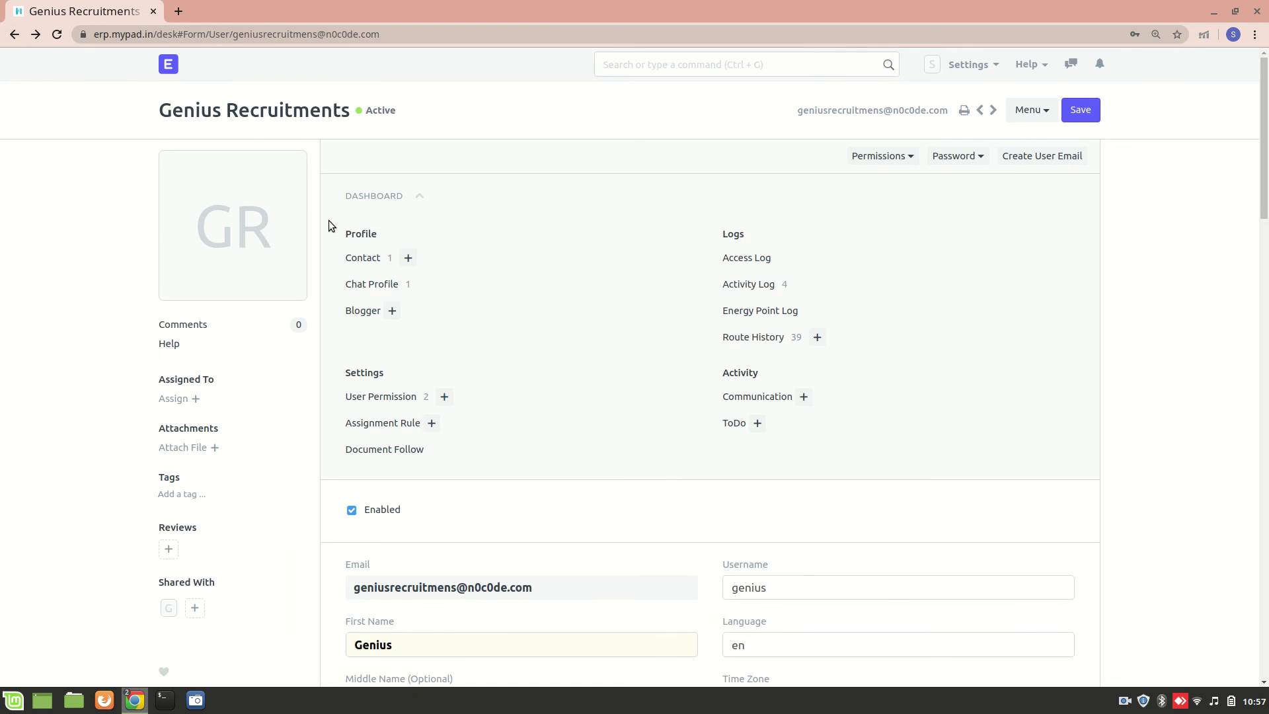
pyautogui.scroll(-5, 557, 323)
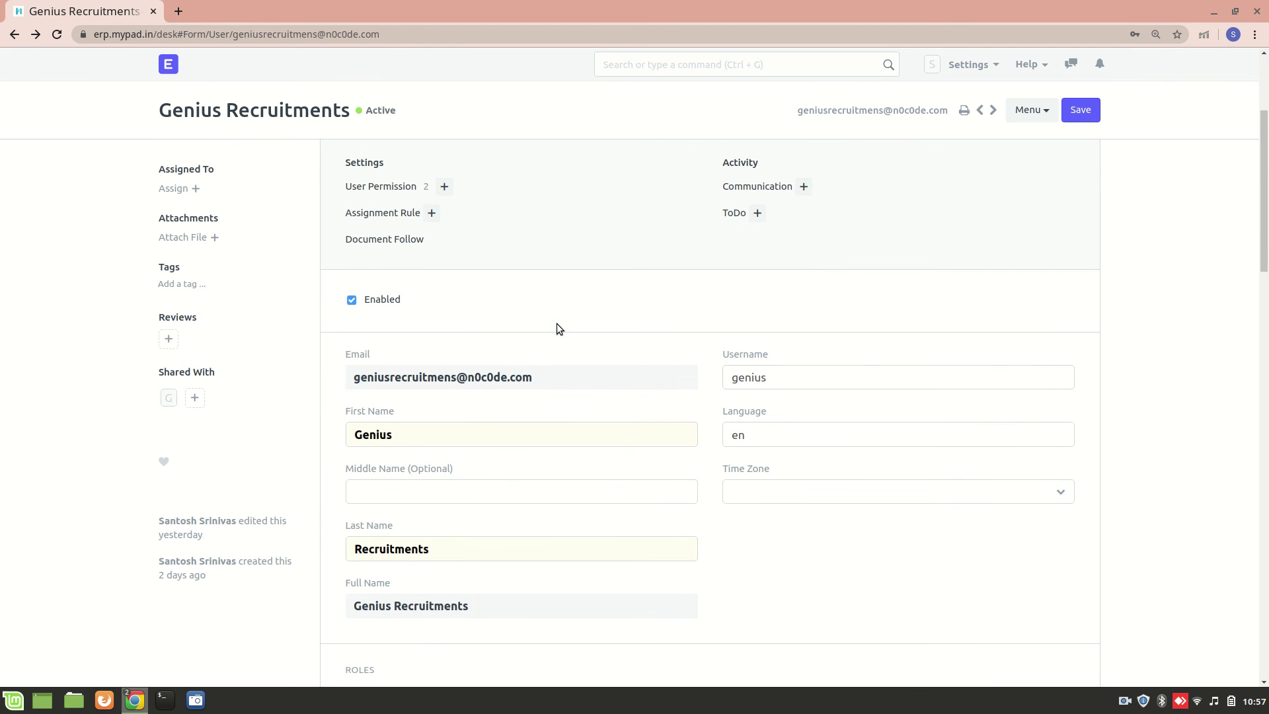